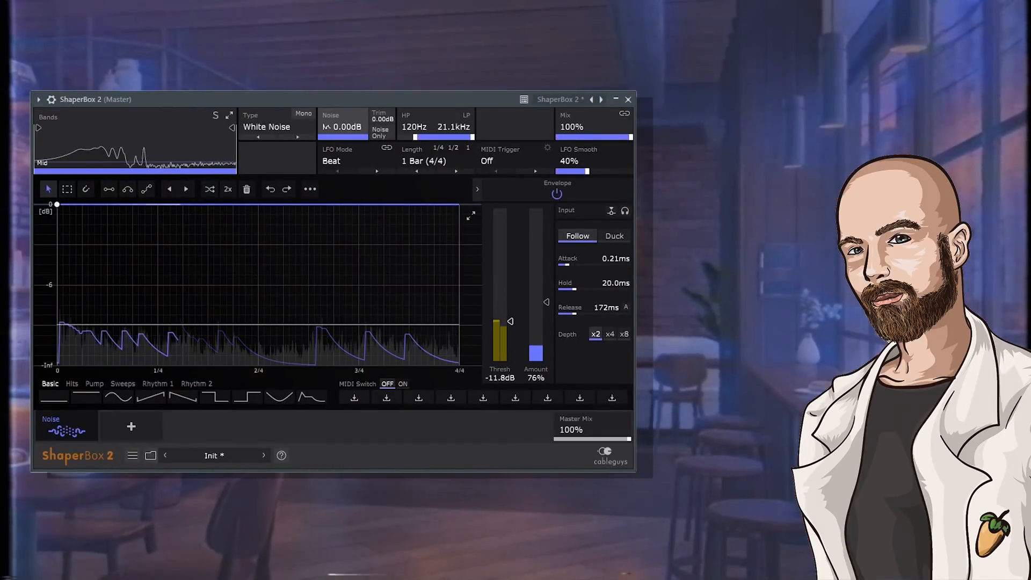
- Switch the Noise envelope to Duck and reshape the noise volume curve so it drops at 2/4 and slopes down to 4/4
drag(141, 205, 194, 299)
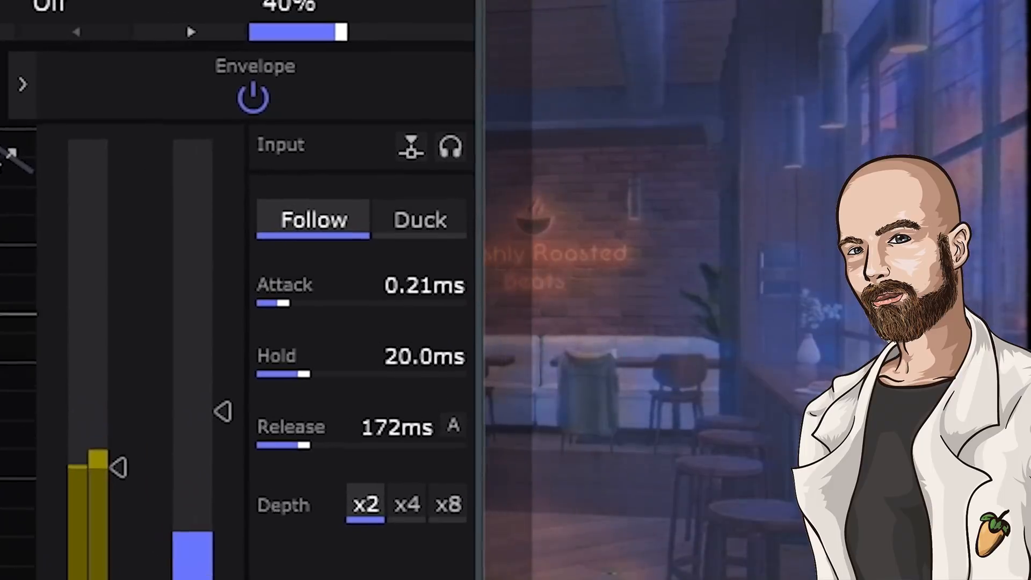
click(412, 220)
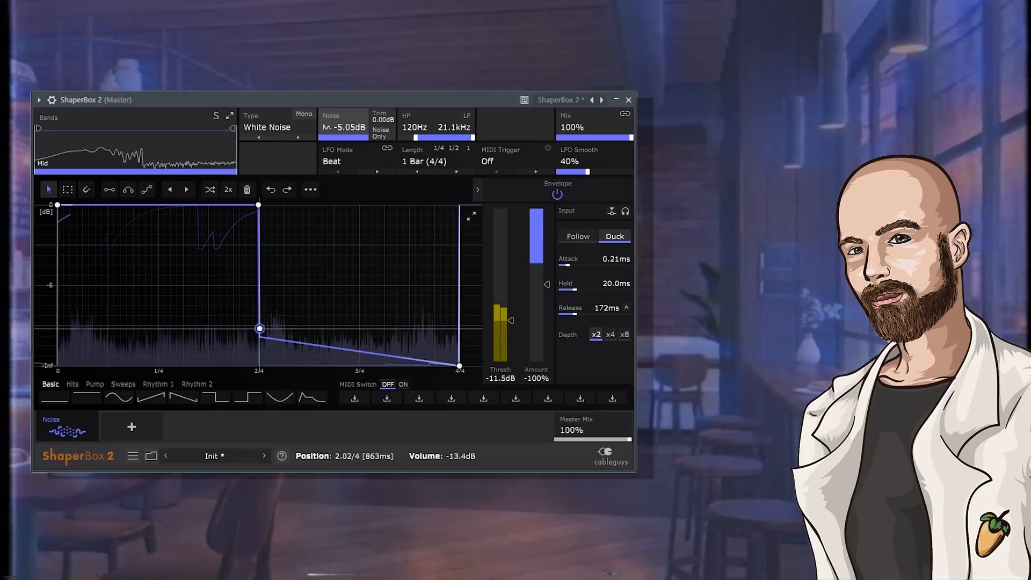
drag(259, 328, 258, 275)
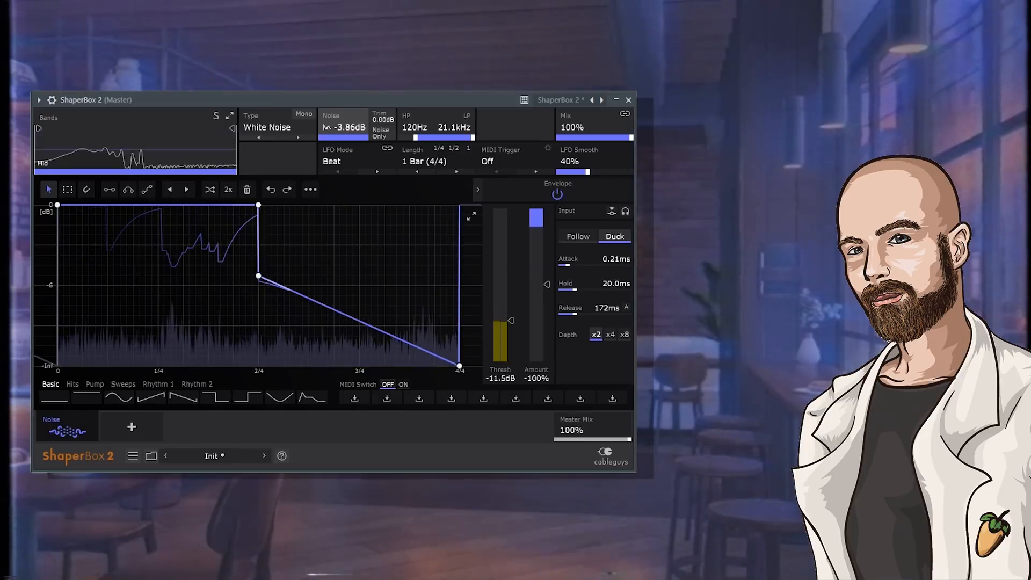
drag(259, 204, 248, 233)
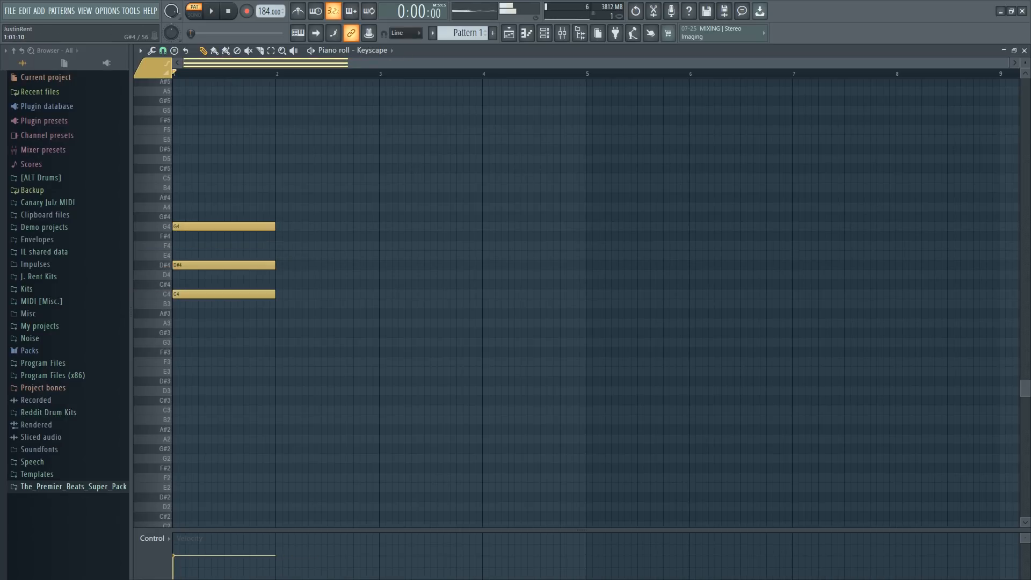
- Play back the Keyscape chords and duplicate the third bar's A#3, D4, F4 and A4 chord into bar four
key(space)
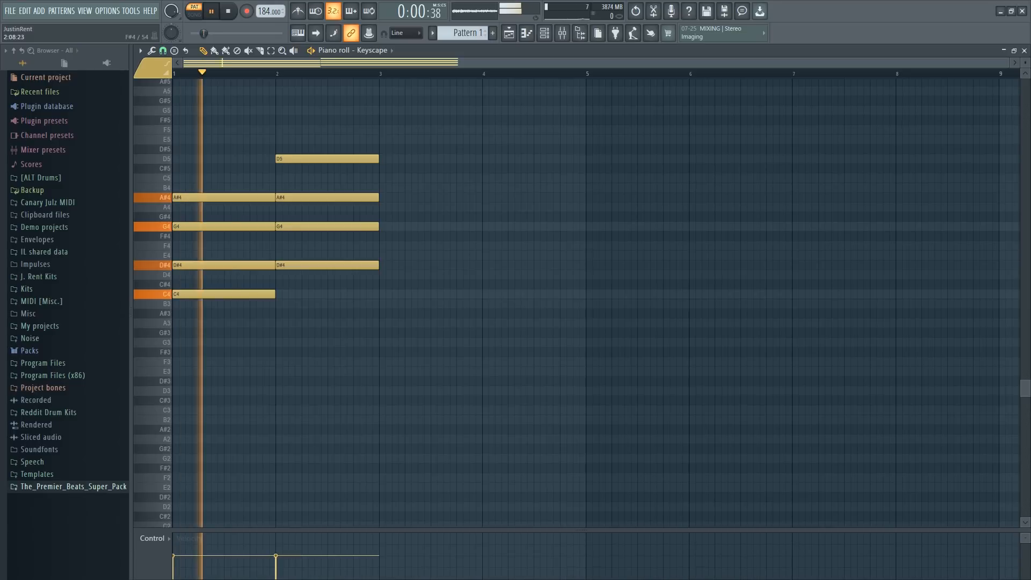
key(space)
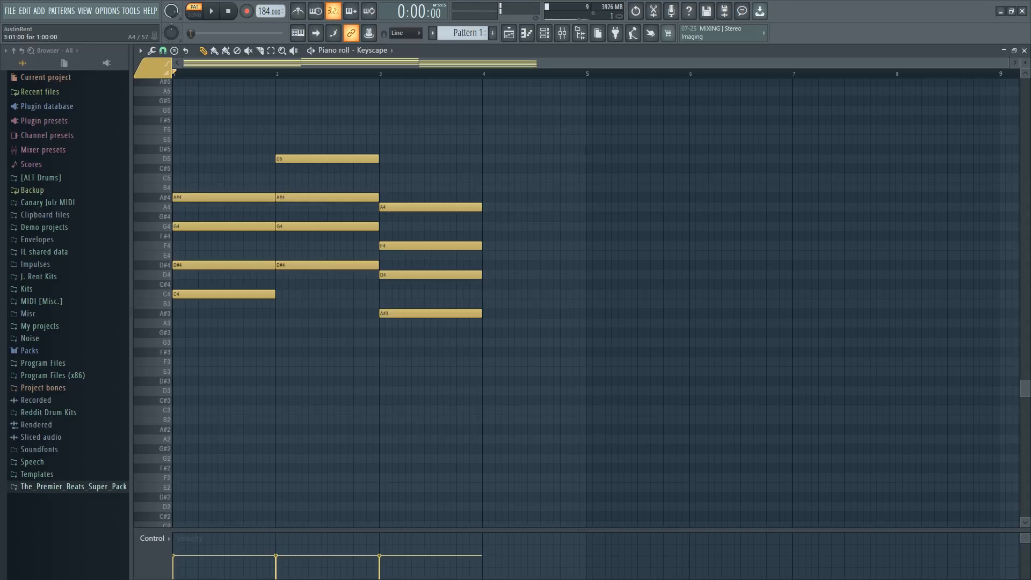
drag(456, 193, 502, 316)
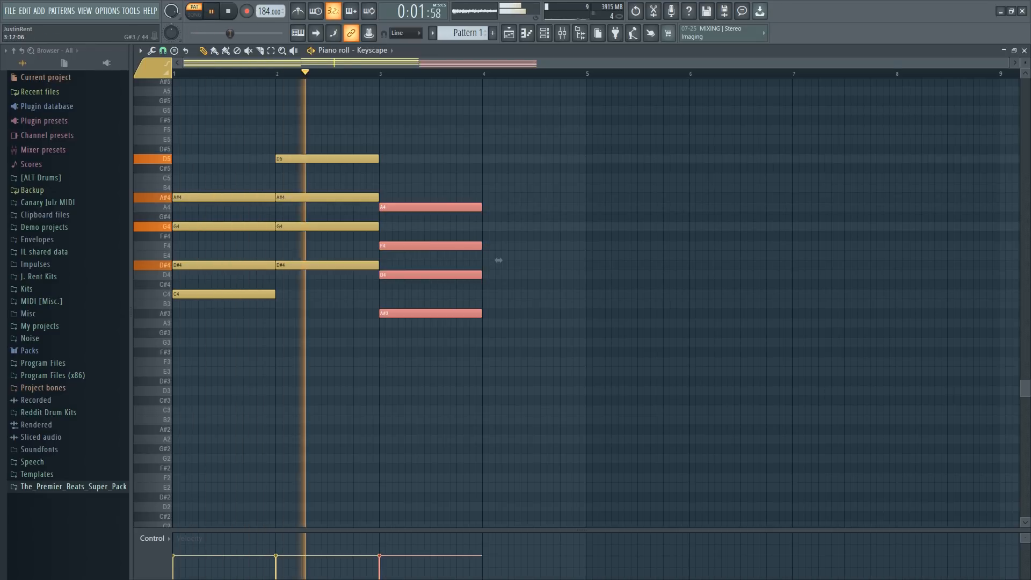
key(ctrl+b)
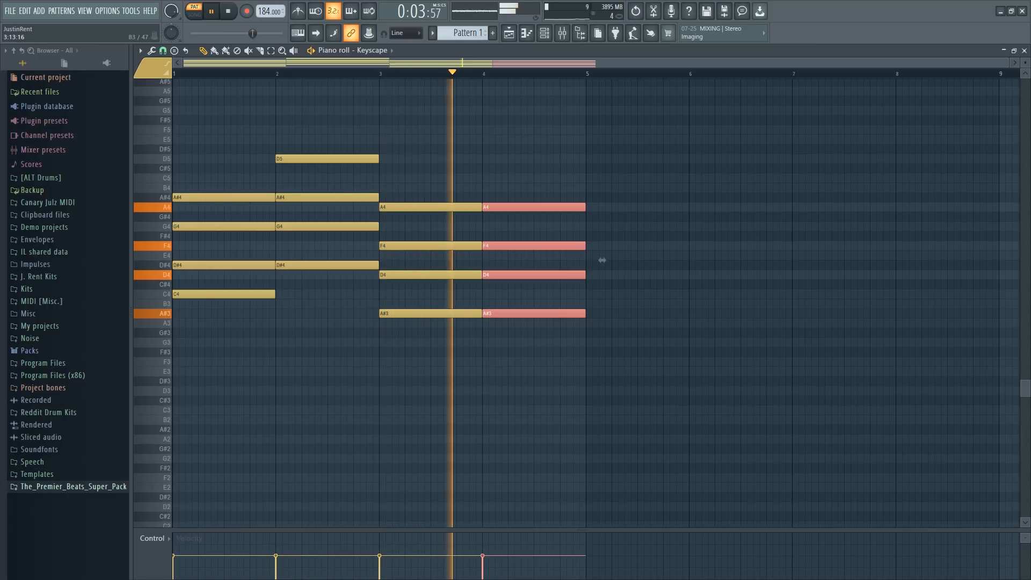
key(space)
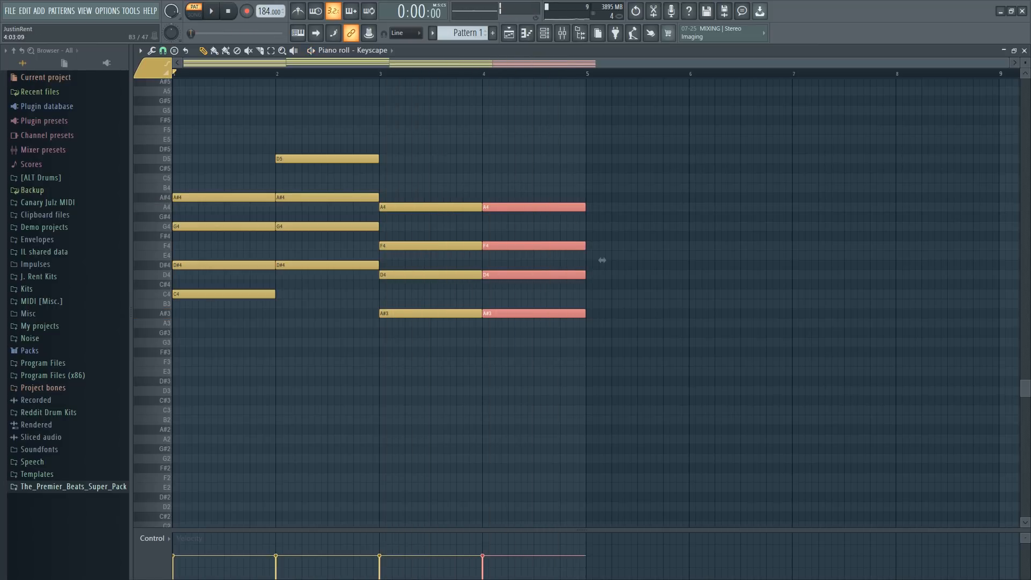
- Stretch all the chords to double length so the progression fills eight bars
key(ctrl+a)
drag(602, 235, 1014, 235)
key(ctrl+d)
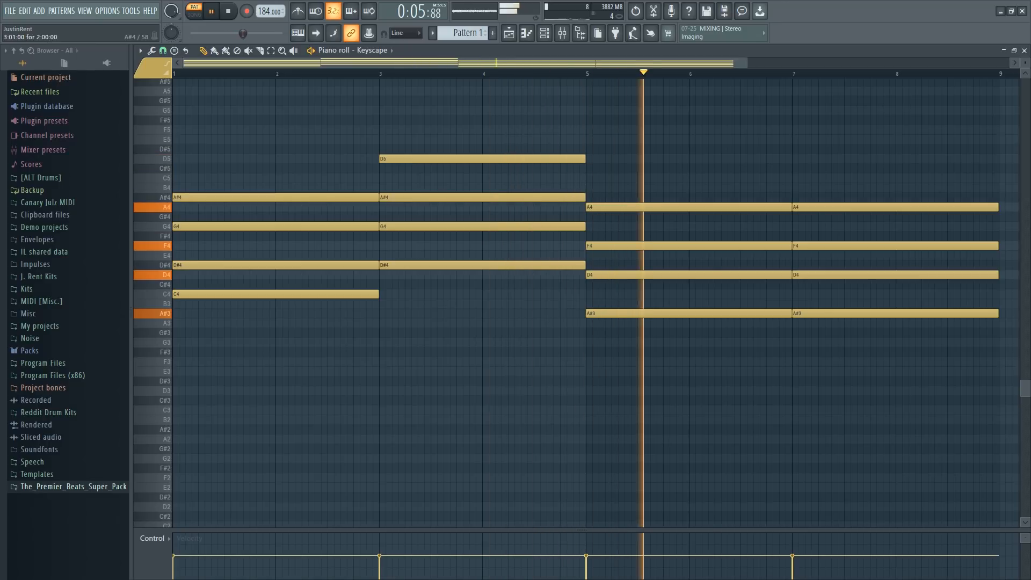
- Strum all the chords in the pattern so their notes start slightly staggered
drag(931, 124, 274, 381)
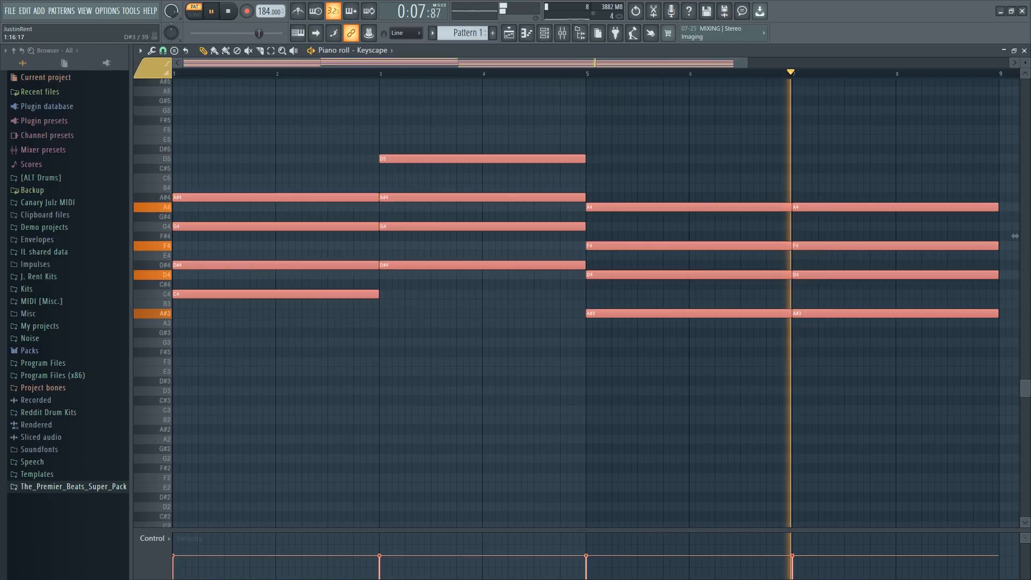
key(alt+s)
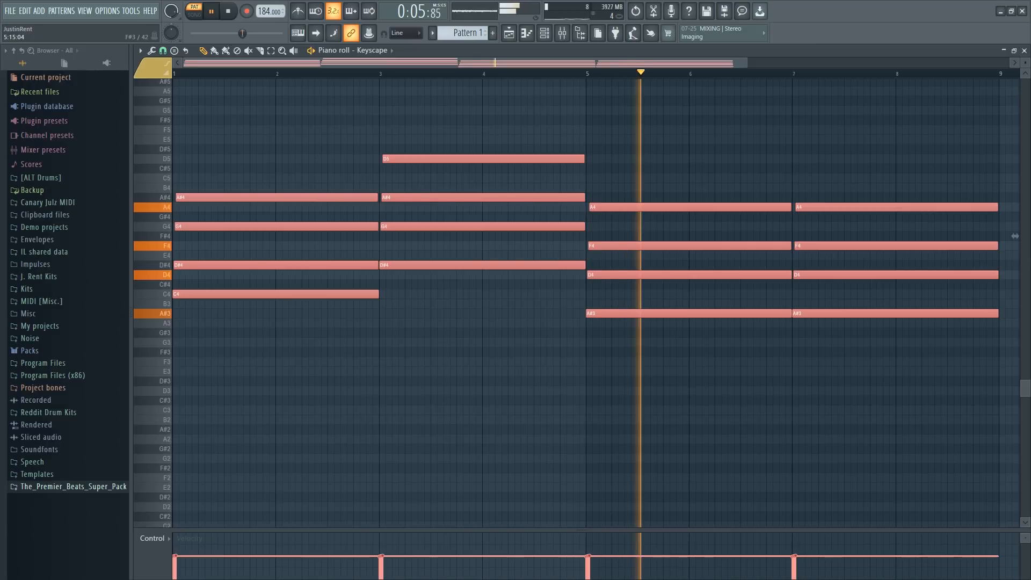
key(ctrl+d)
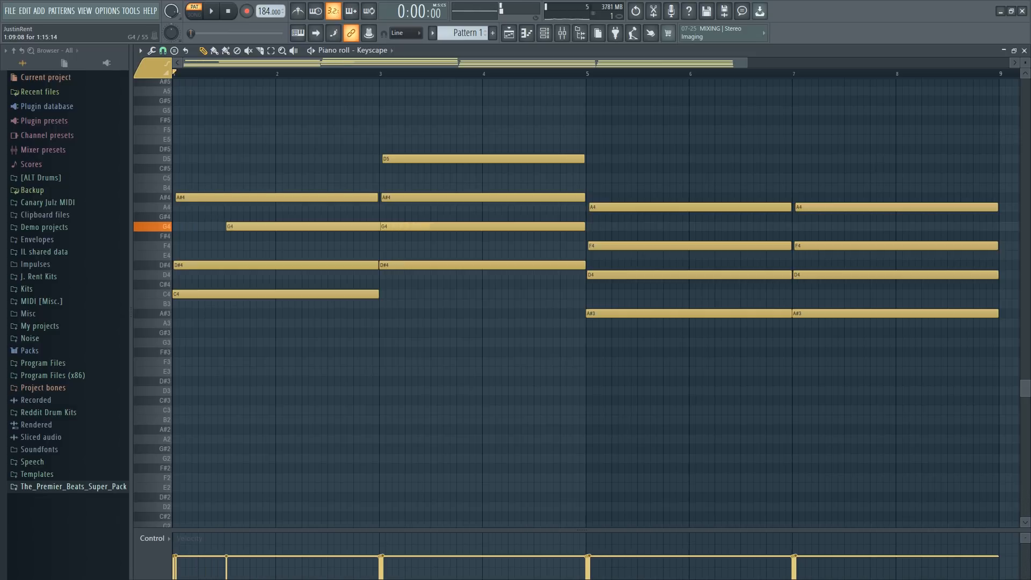
- Delay the first chord's A#4 note, add D5 and G5 notes above the chord, and play it back
key(space)
ctrl+click(300, 226)
key(space)
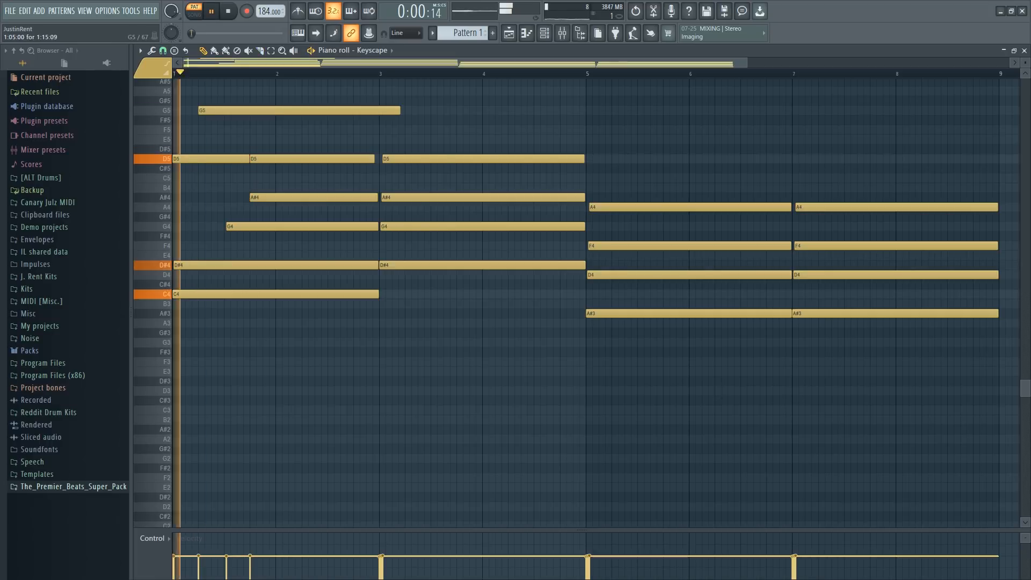
key(space)
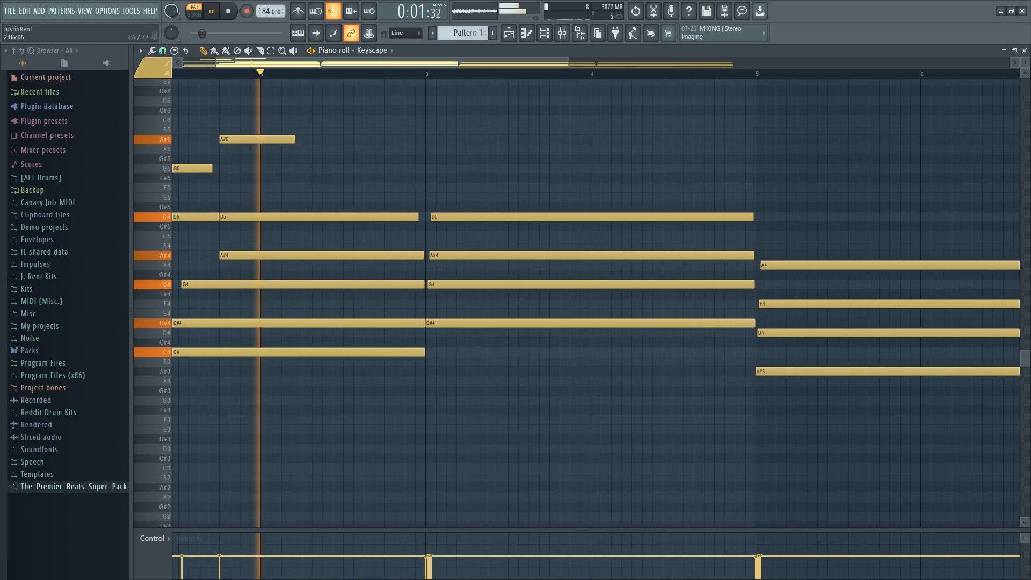
- Place D6 and C6 melody notes in bar two and shape the chromatic run from G#5 that leads up to the D6
key(space)
click(315, 101)
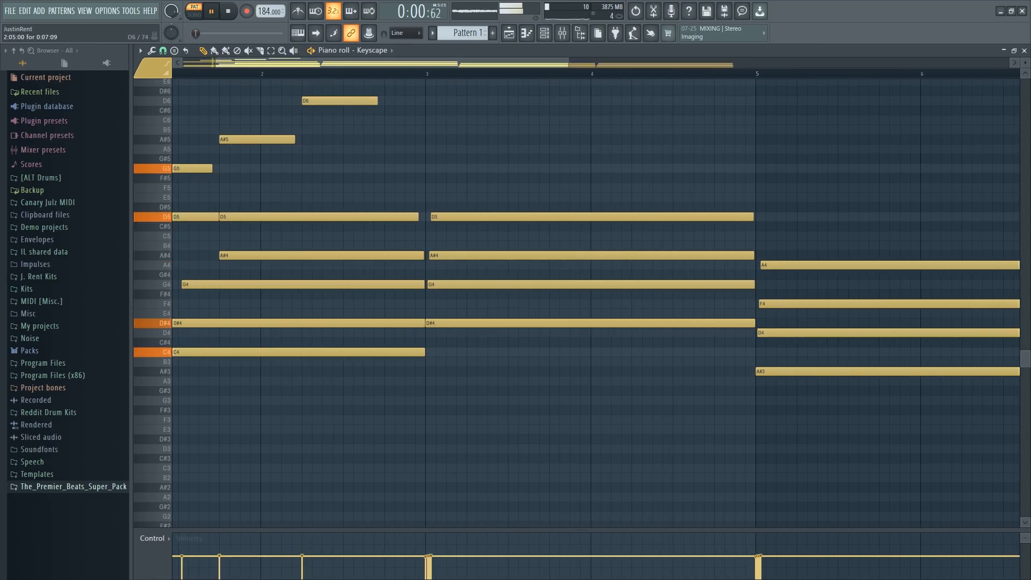
key(space)
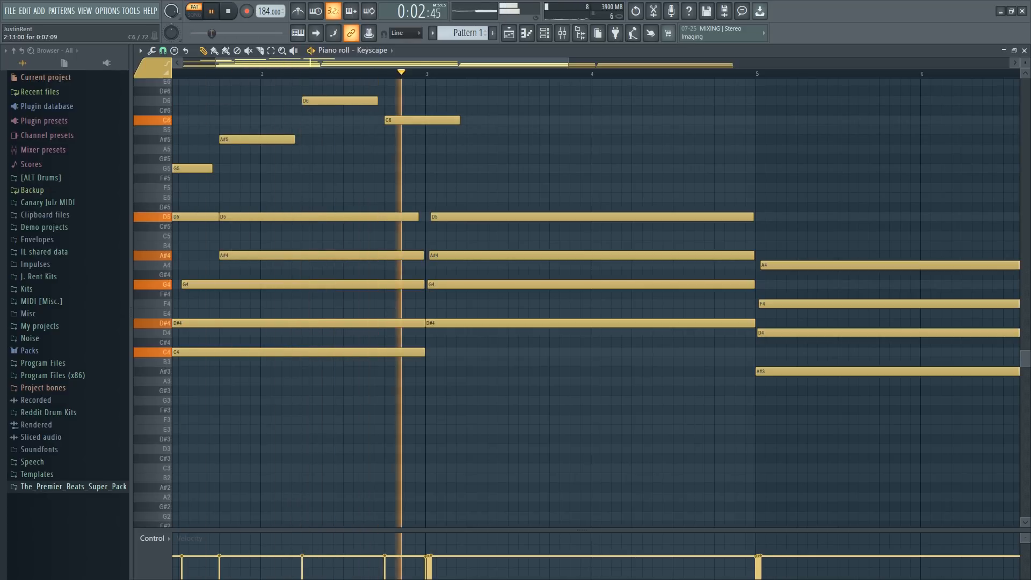
key(space)
scroll(284, 168, up, 4)
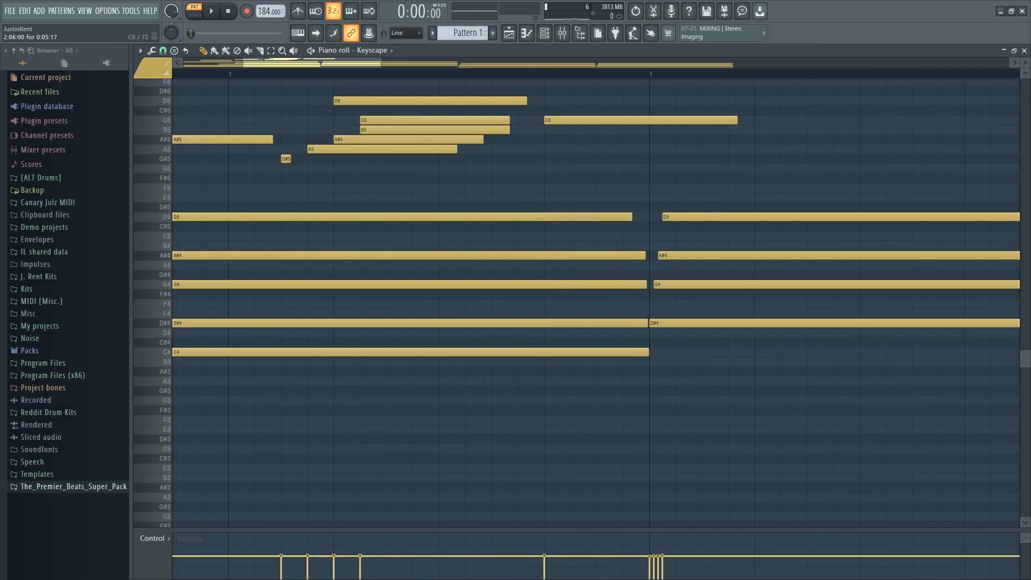
drag(417, 117, 435, 153)
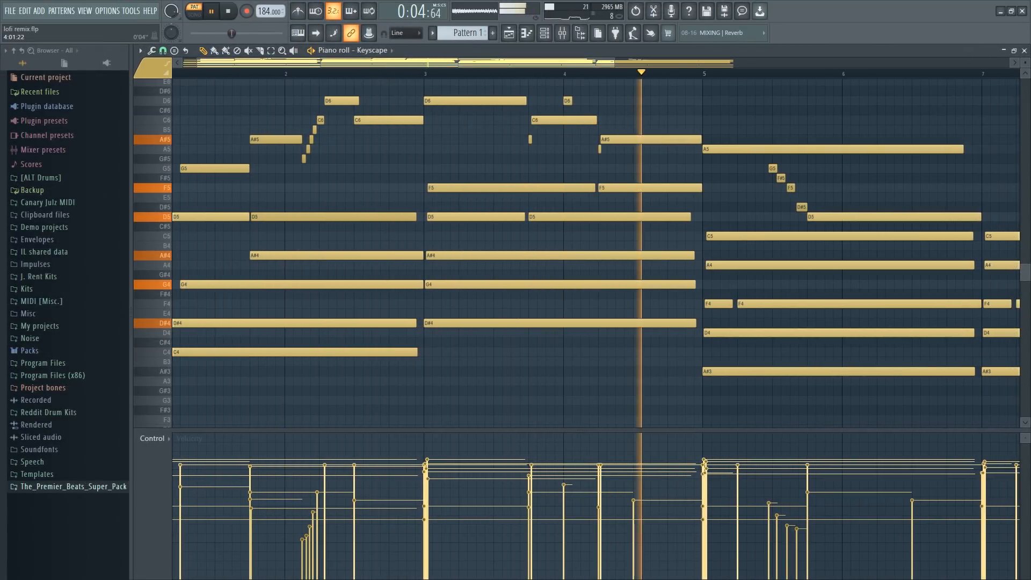
- Transpose the Keyscape pattern's notes up one octave
drag(615, 63, 838, 63)
drag(660, 62, 642, 62)
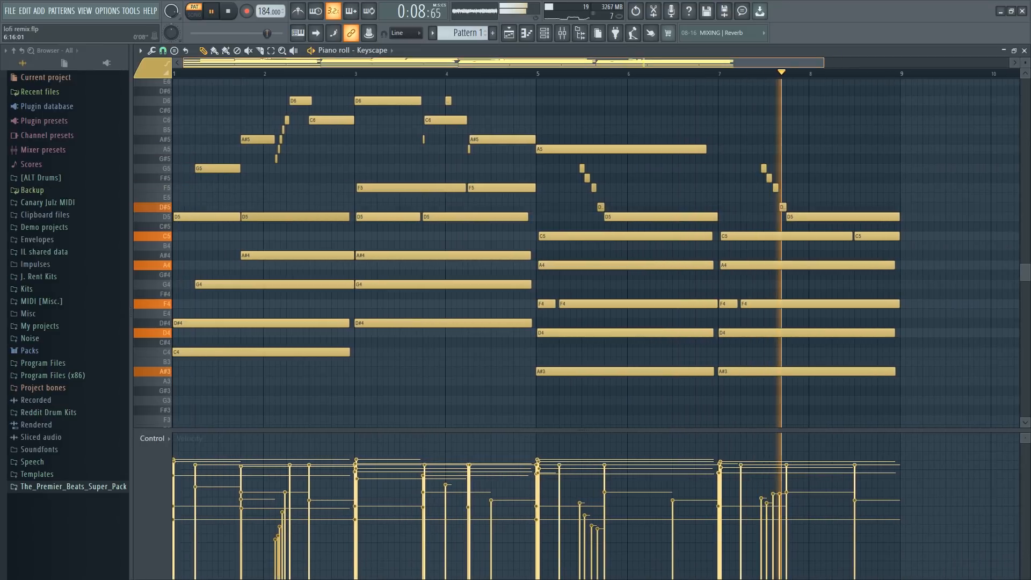
key(ctrl+Up)
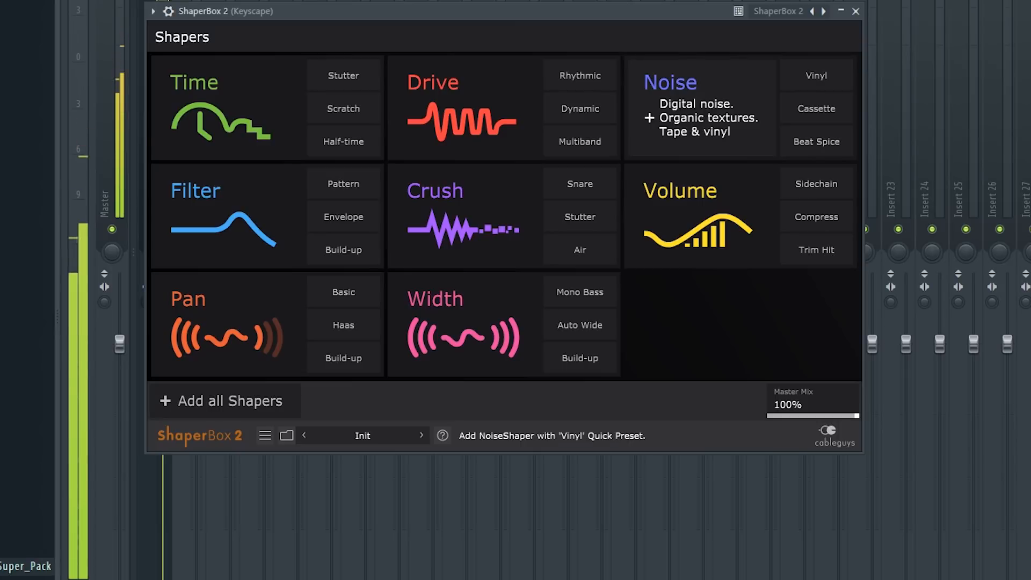
- Add a Noise shaper to the Keyscape mixer track's ShaperBox 2 and set its envelope depth to x4
click(816, 75)
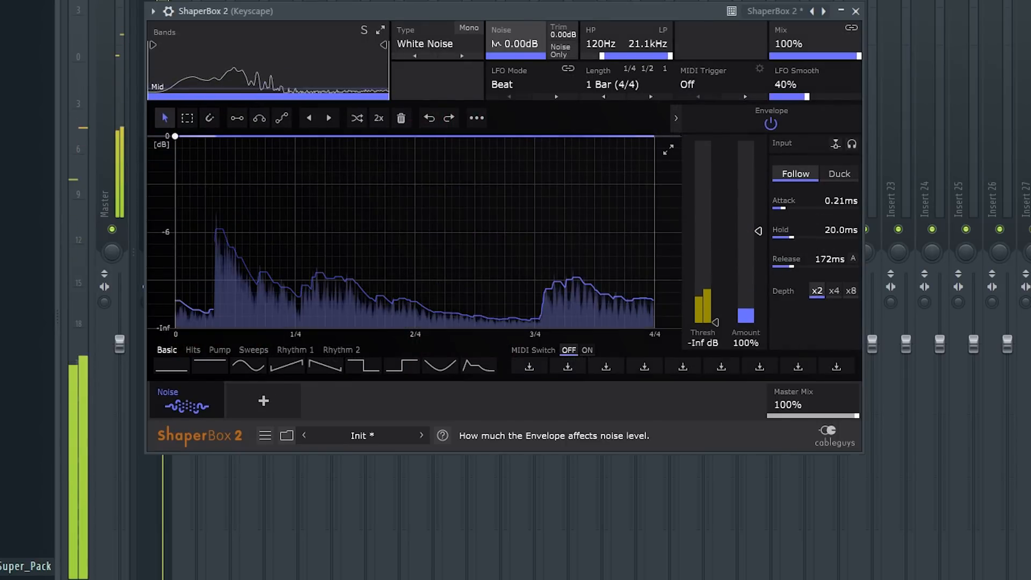
click(834, 291)
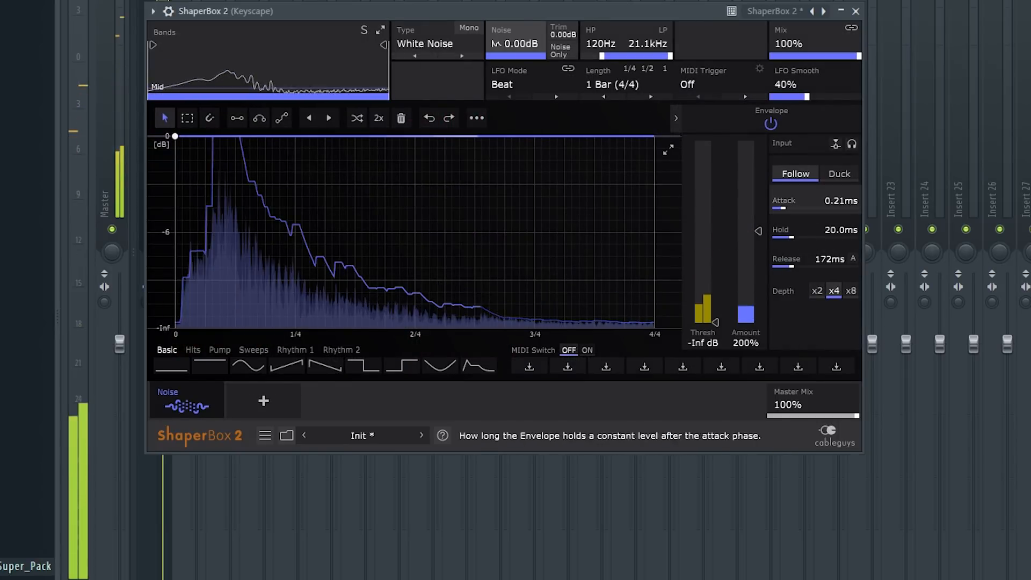
- Switch the noise envelope to Duck with an amount of -42% and set the noise level to -17.3 dB, filtered from 231 Hz to 2.83 kHz
click(840, 174)
drag(758, 269, 758, 159)
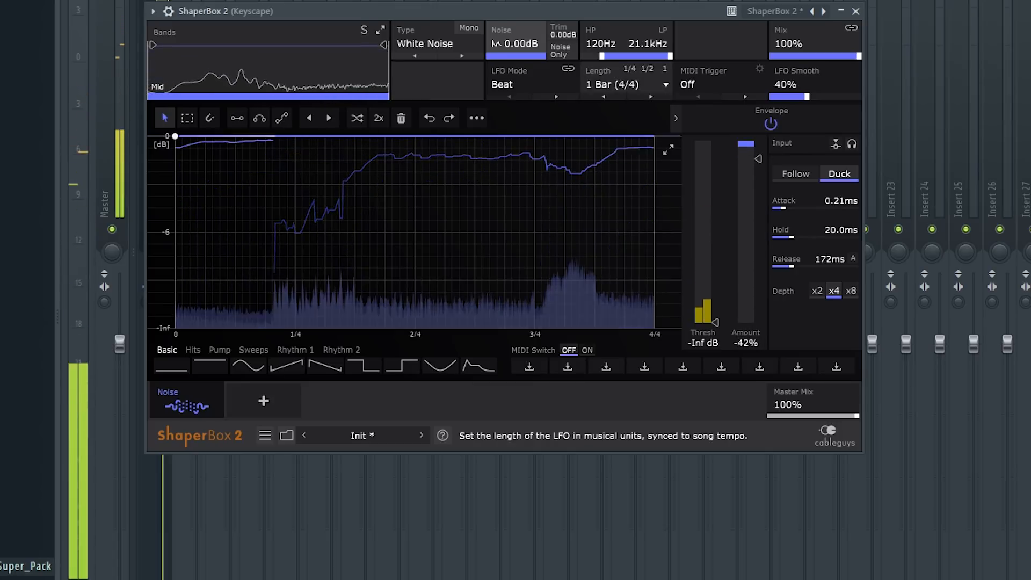
drag(516, 43, 516, 92)
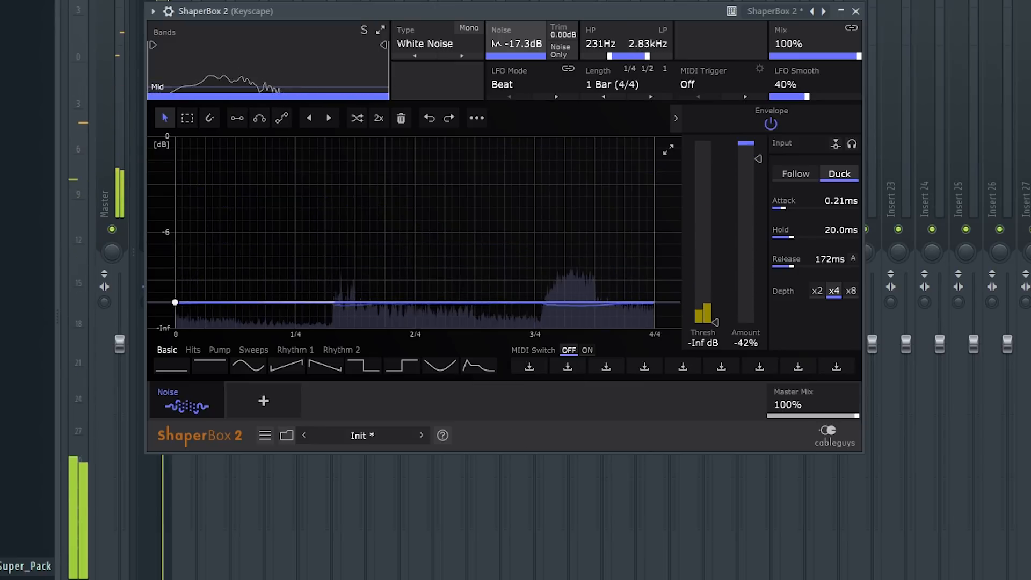
- Try the noise types Fuzz Crush, Rural Brook and Bugs Chatting on the Keyscape track
click(438, 44)
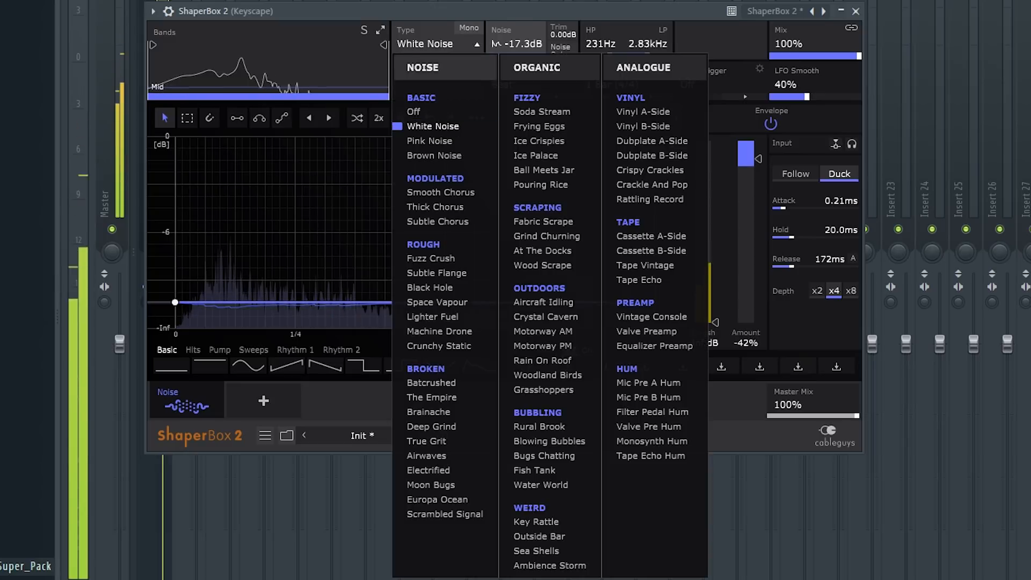
click(431, 258)
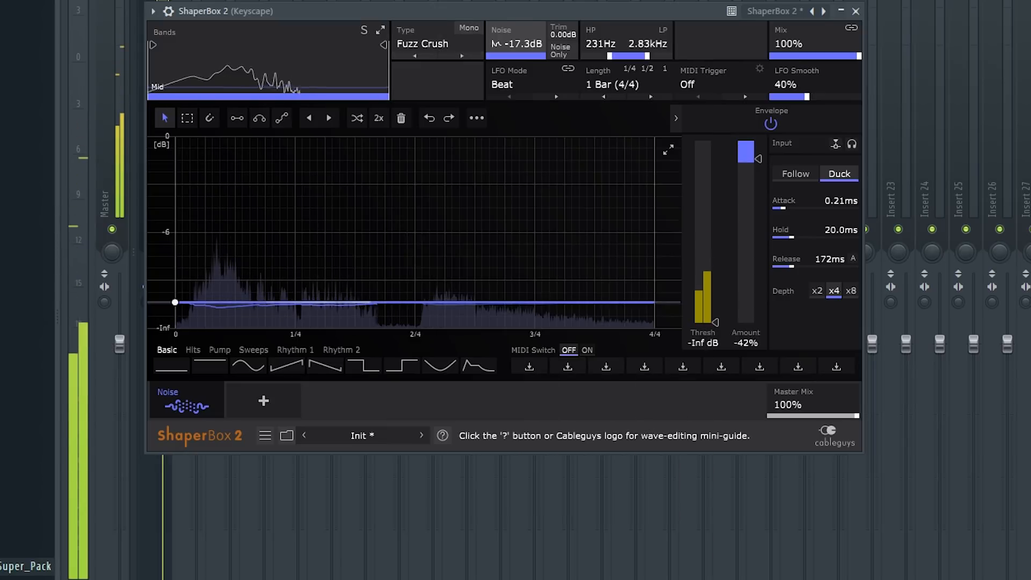
click(437, 44)
click(539, 426)
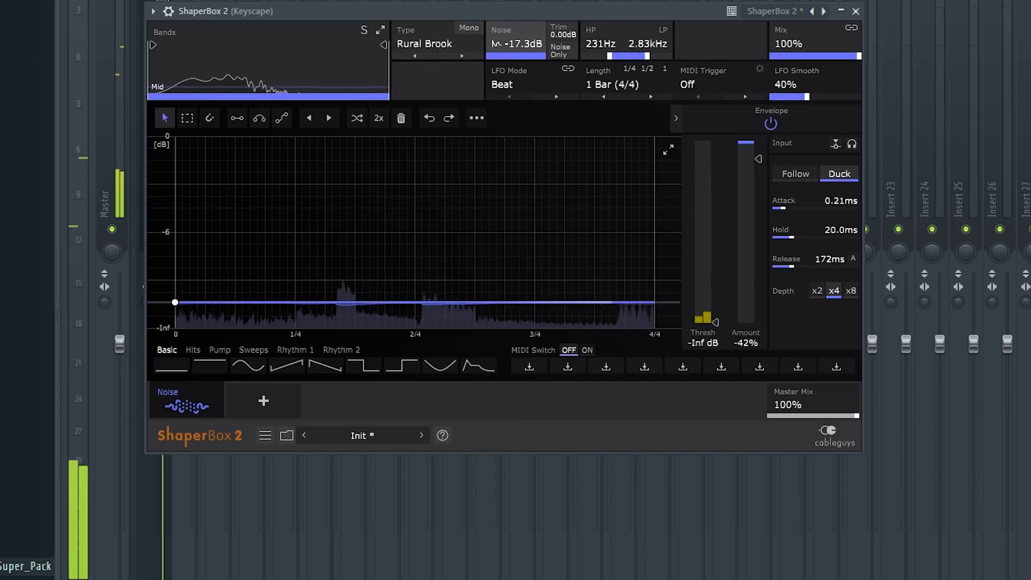
click(438, 45)
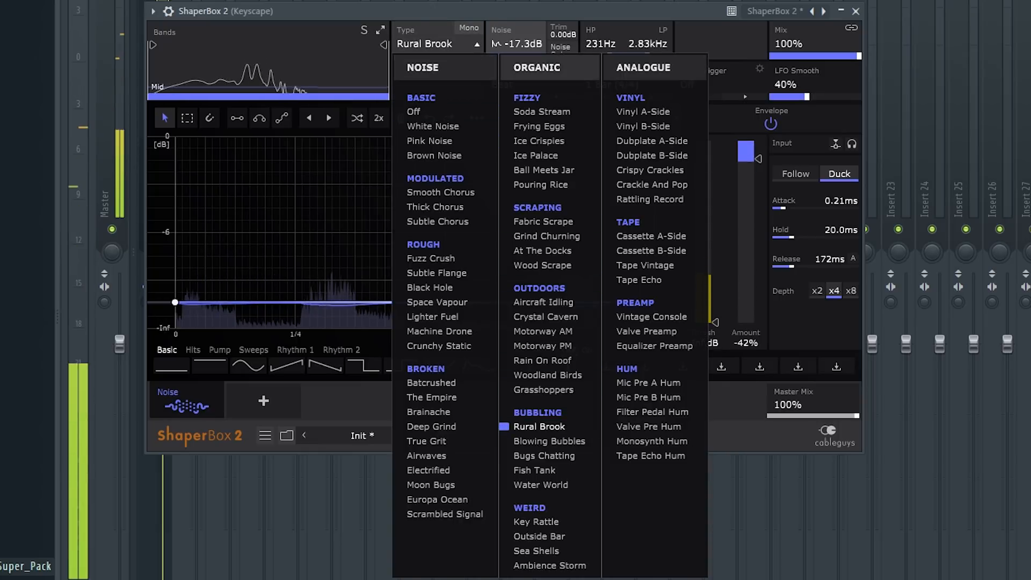
click(544, 456)
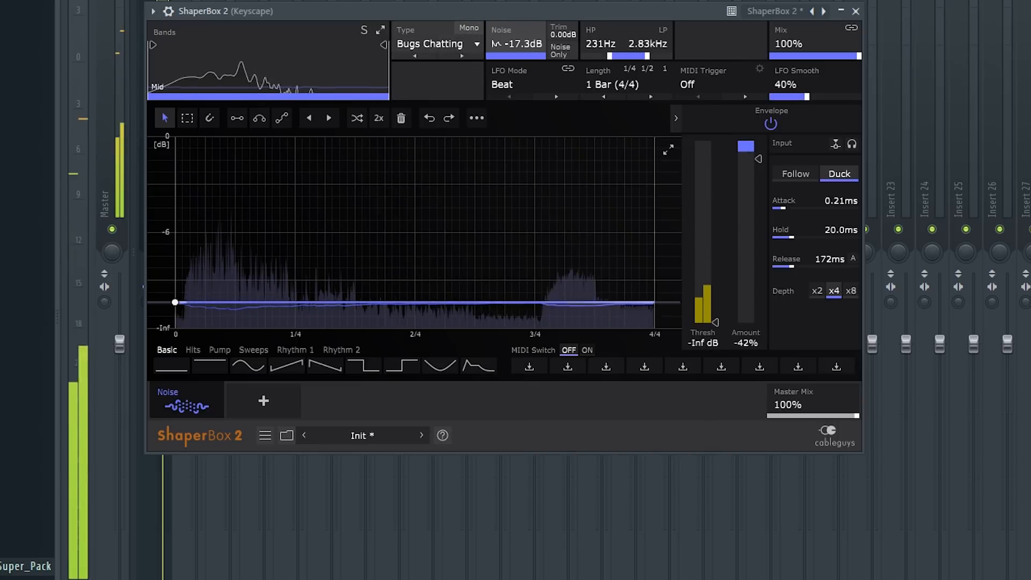
- Try the noise types Water World, Outside Bar and Sea Shells on the Keyscape track
click(438, 44)
click(540, 484)
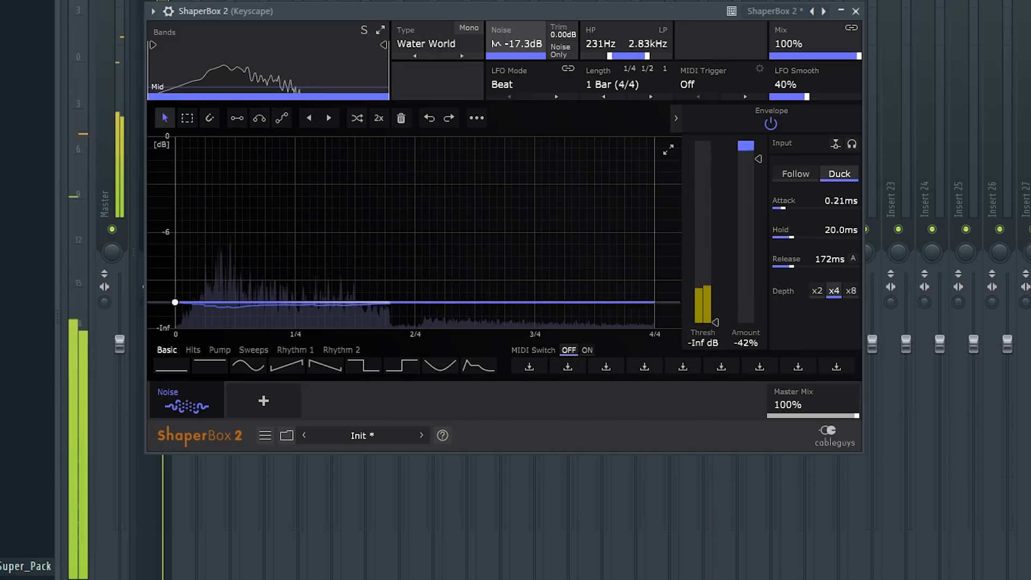
click(438, 44)
click(539, 536)
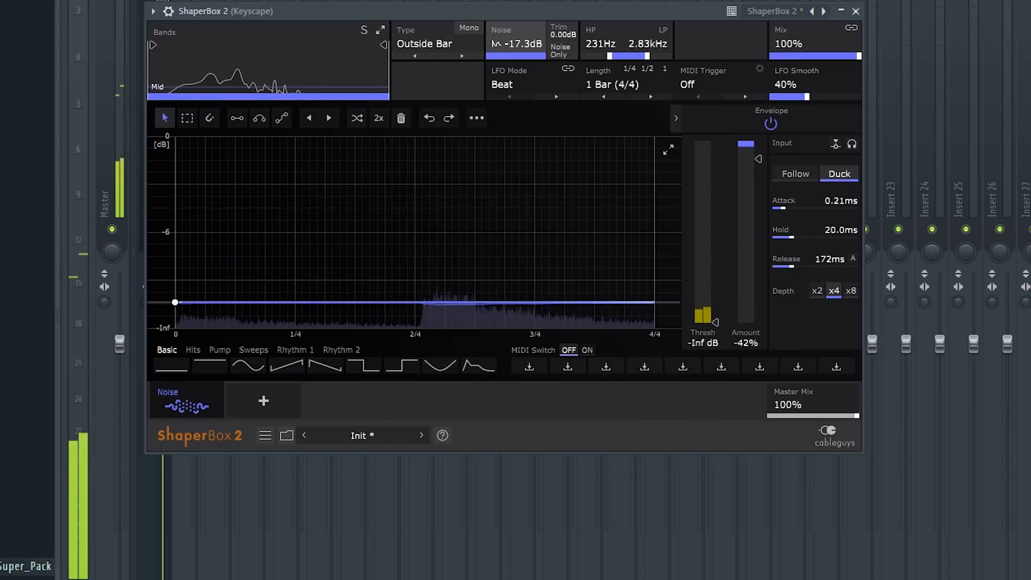
click(438, 44)
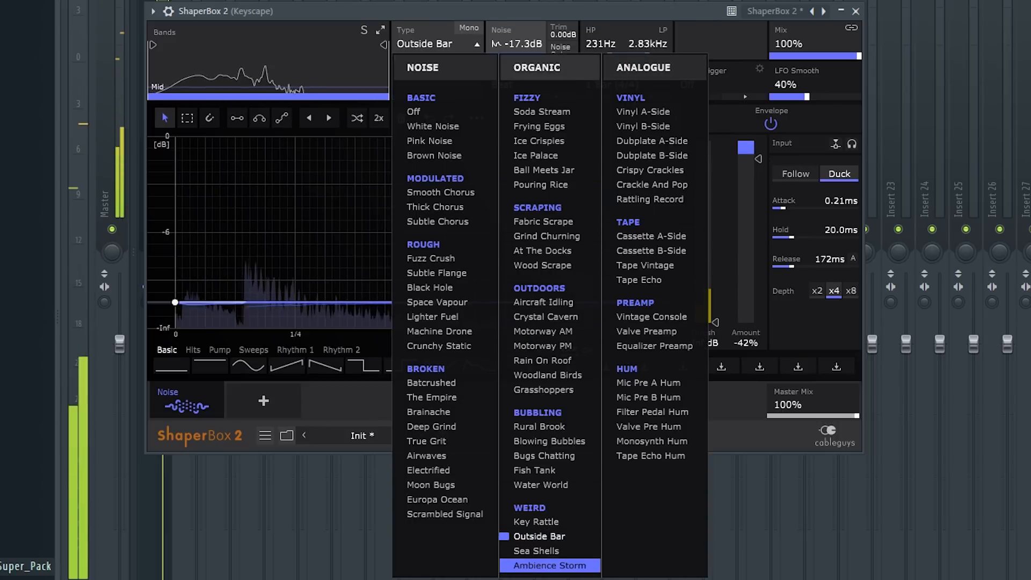
click(536, 550)
click(438, 44)
click(536, 550)
- Set the noise type to Cassette A-Side, filtered from 296 Hz to 1.59 kHz, with a 6.56 ms envelope attack and 30 ms hold
click(438, 44)
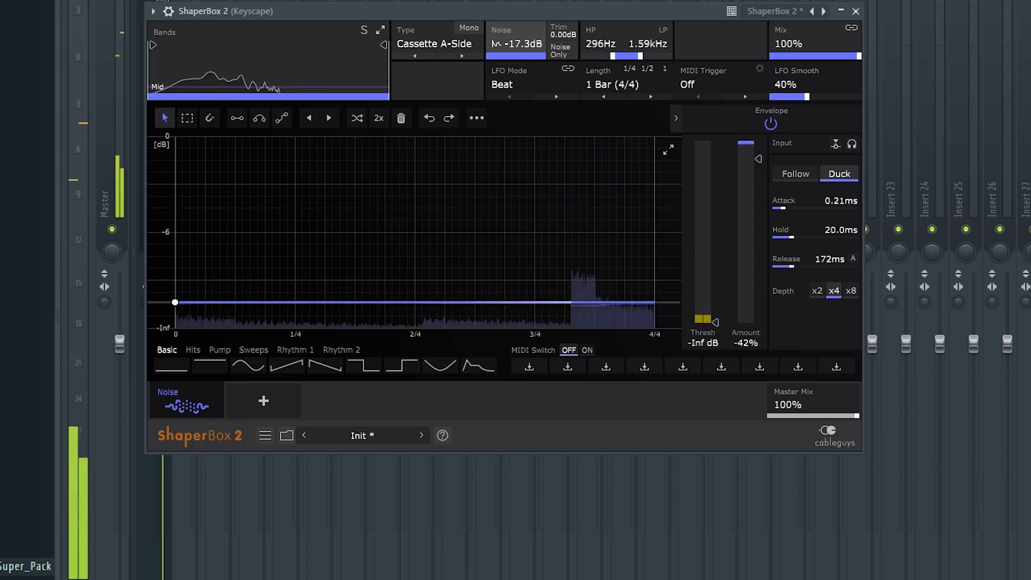
drag(783, 208, 800, 208)
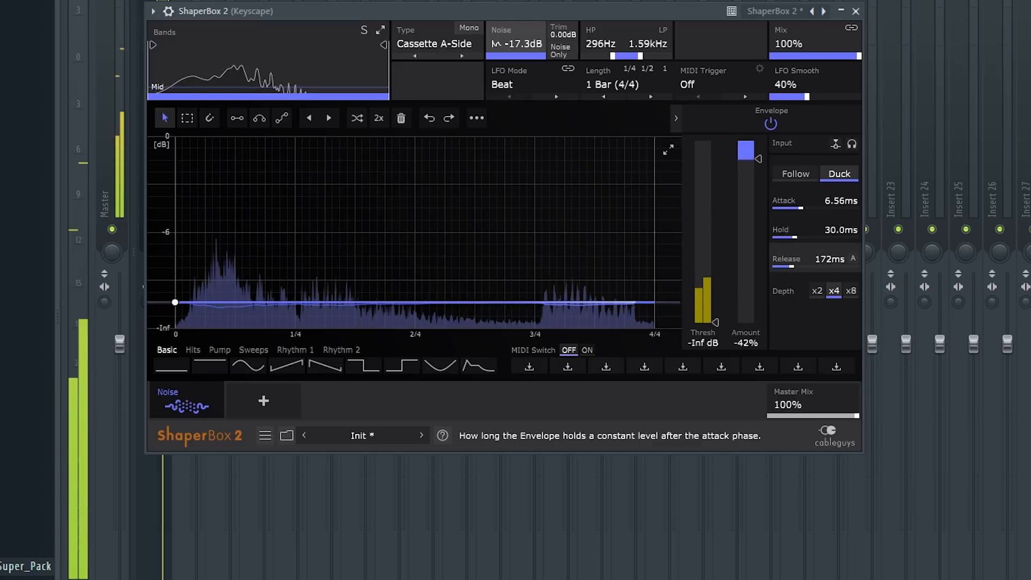
- Set the noise envelope's release to 233 ms and its depth to x8, and strengthen the ducking amount past -364%
drag(791, 265, 796, 265)
click(850, 291)
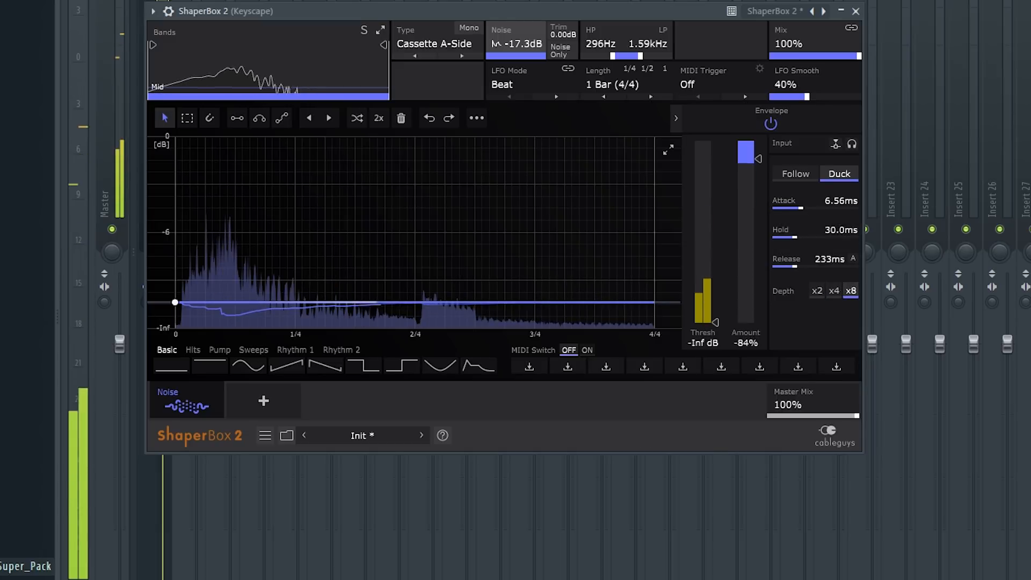
drag(758, 159, 758, 229)
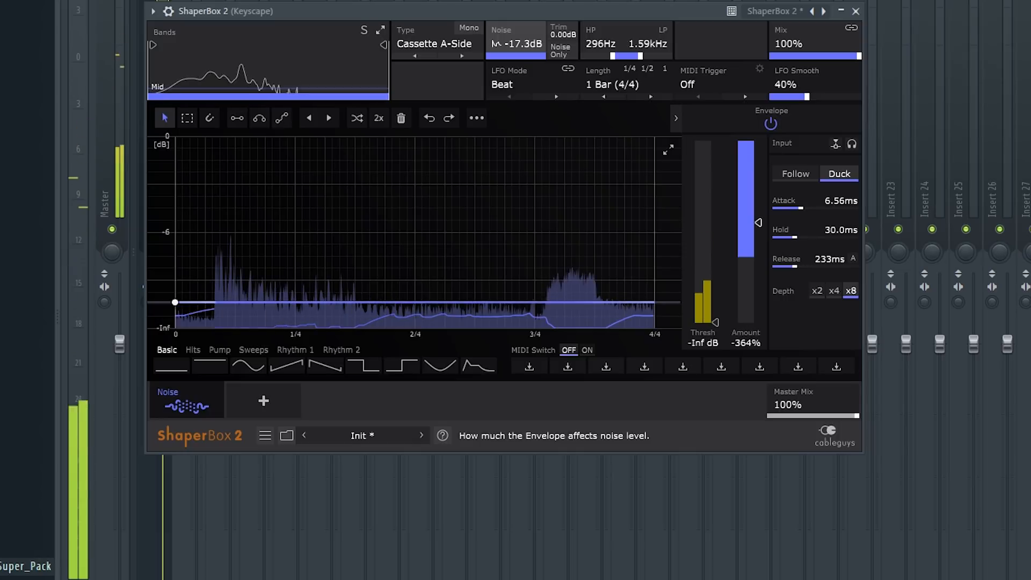
drag(757, 225, 757, 235)
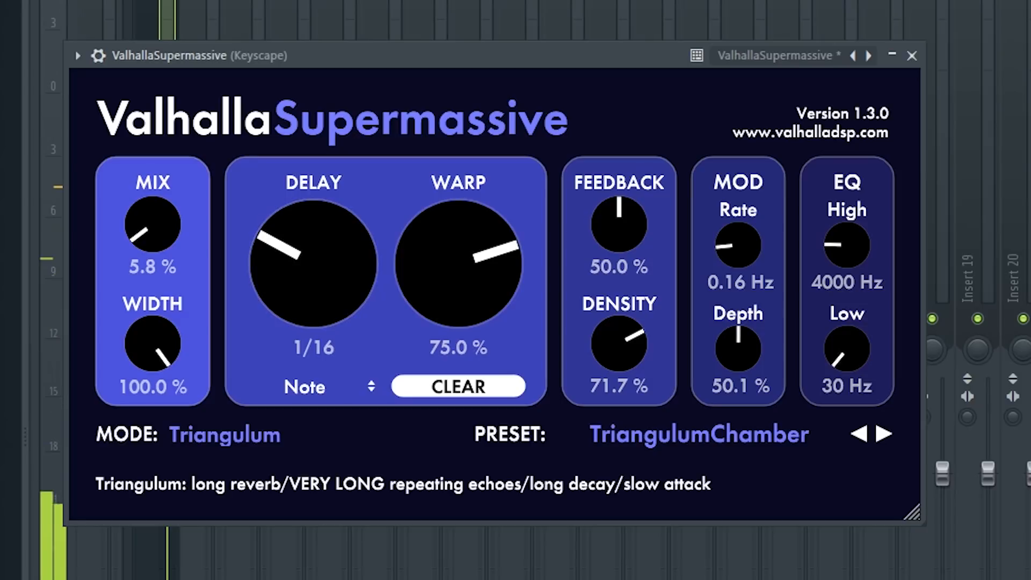
- Raise the Keyscape reverb's mix in ValhallaSupermassive and narrow its EQ with a higher low cut and a lower high cut
drag(152, 224, 153, 207)
mouse_move(846, 348)
mouse_down()
mouse_move(847, 306)
mouse_move(847, 344)
mouse_up()
drag(847, 244, 847, 258)
drag(152, 224, 153, 229)
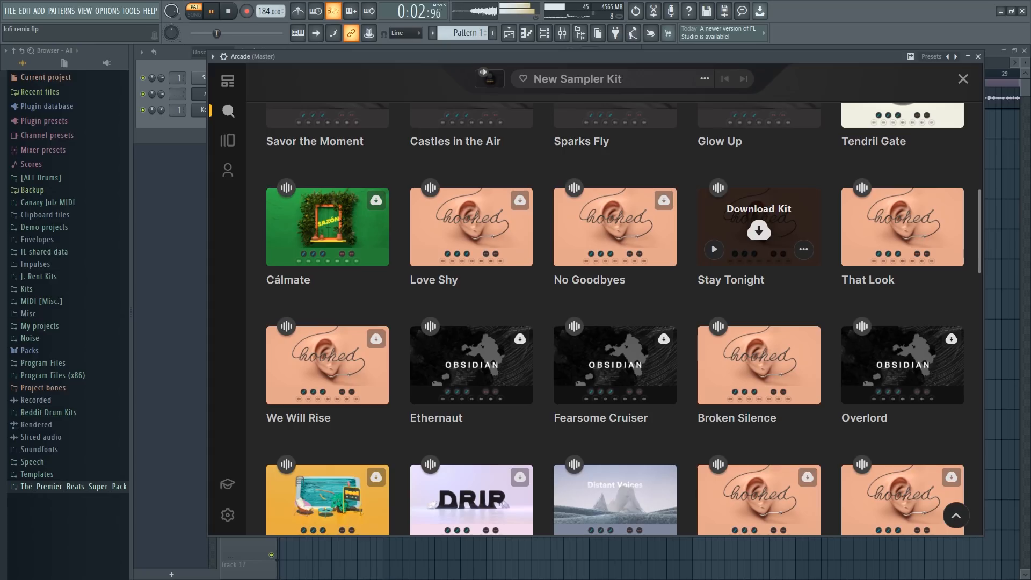
- Load the Broken Silence kit in Arcade and open its key selection
click(758, 367)
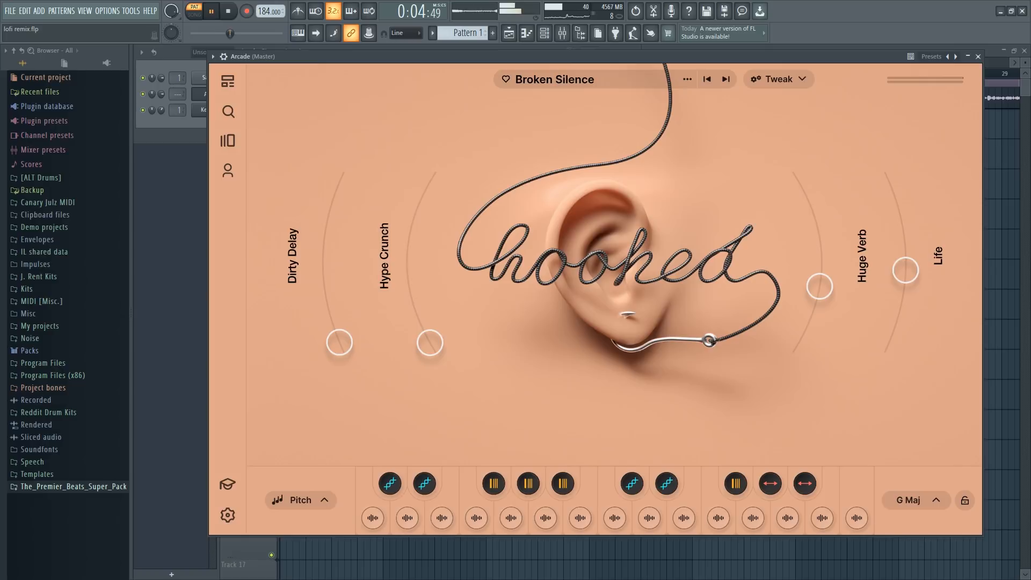
click(916, 500)
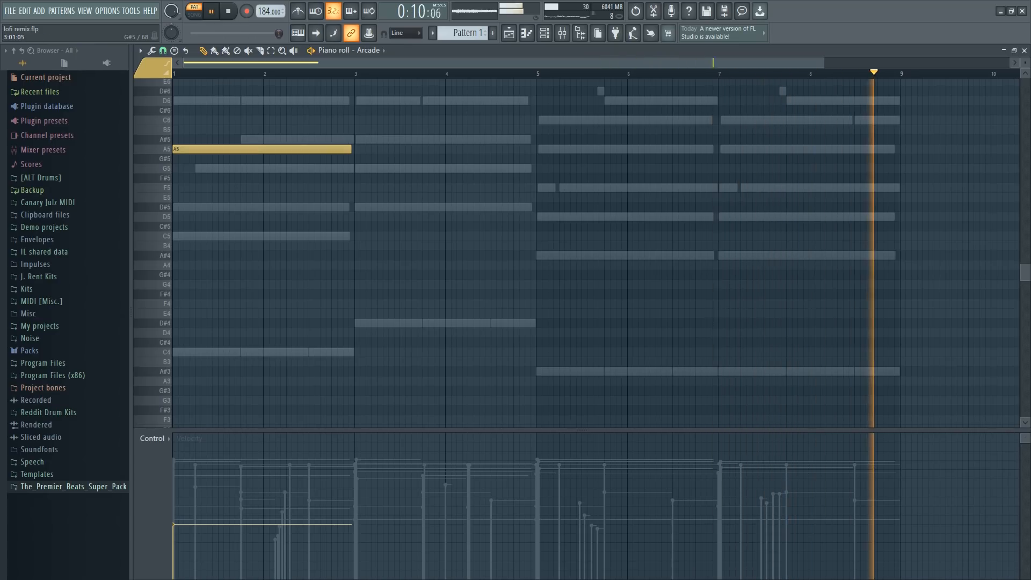
- Shorten the Arcade A5 note at bar 1 to about one bar and add a matching A5 note at bar 3
click(1024, 51)
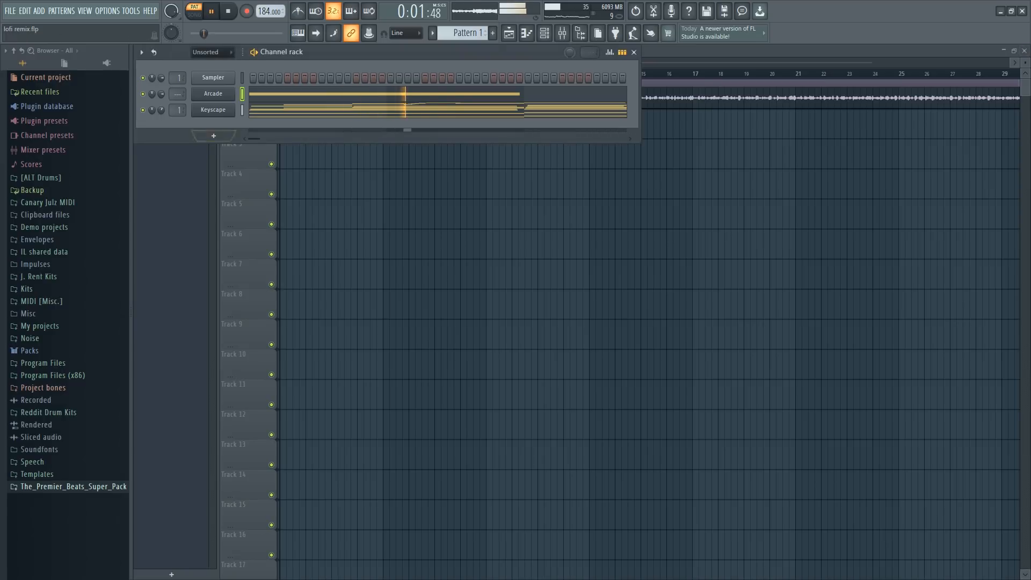
right_click(213, 93)
click(252, 94)
drag(265, 149, 259, 149)
click(358, 150)
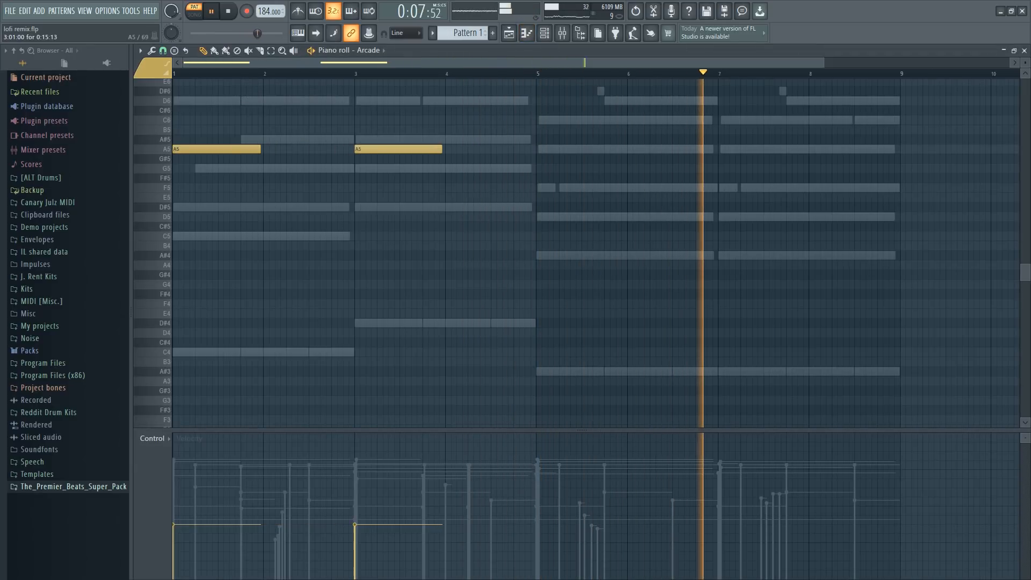
key(space)
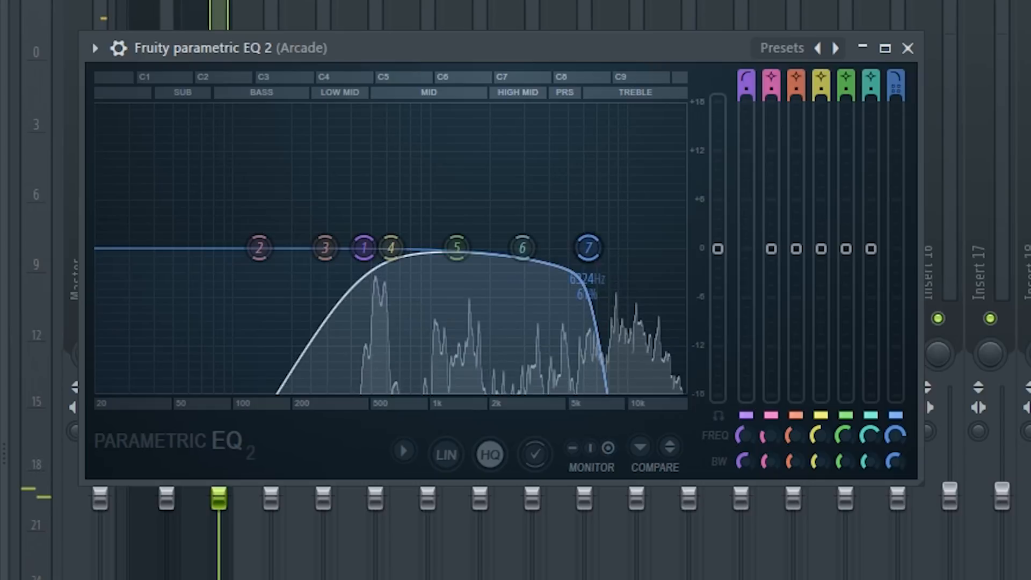
- Lower the cutoff of the band 7 low-pass filter in the Arcade track's Fruity Parametric EQ 2
drag(895, 77, 896, 85)
drag(895, 435, 895, 465)
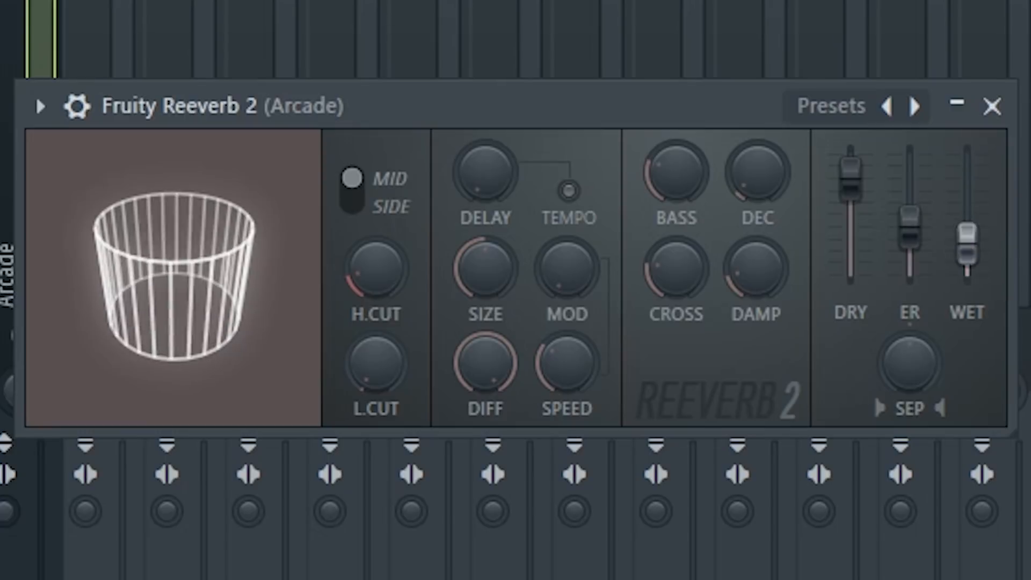
- Reduce the room size of the Arcade track's Fruity Reeverb 2, adjust its low and high cuts, and raise the wet level slightly
drag(485, 267, 485, 301)
drag(376, 364, 376, 353)
drag(376, 268, 376, 265)
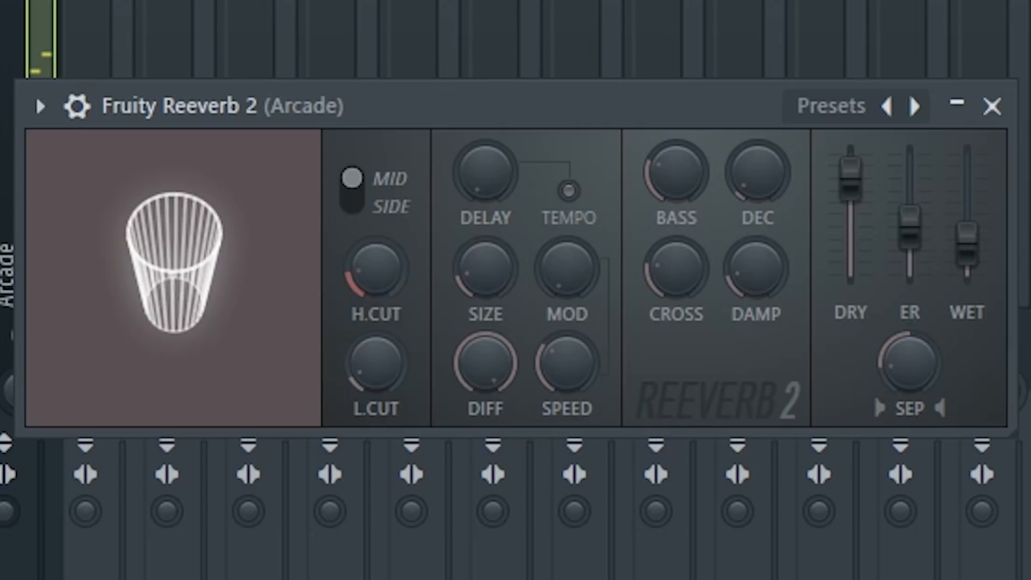
mouse_move(967, 243)
mouse_down()
mouse_move(967, 216)
mouse_move(966, 239)
mouse_up()
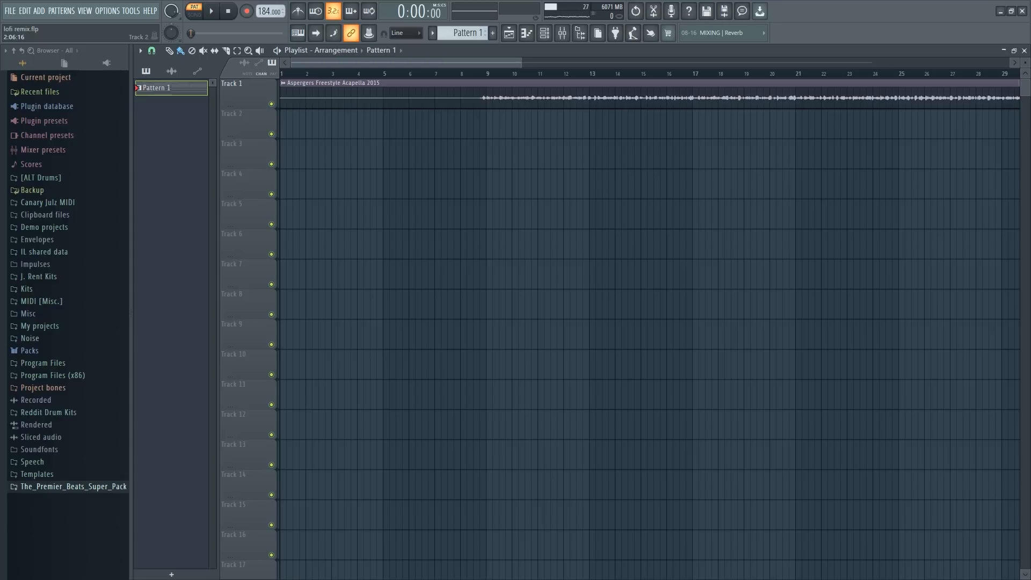
- Place Pattern 1 clips at bars 1 and 9 on Track 2, changing the playlist snap setting
drag(341, 124, 283, 125)
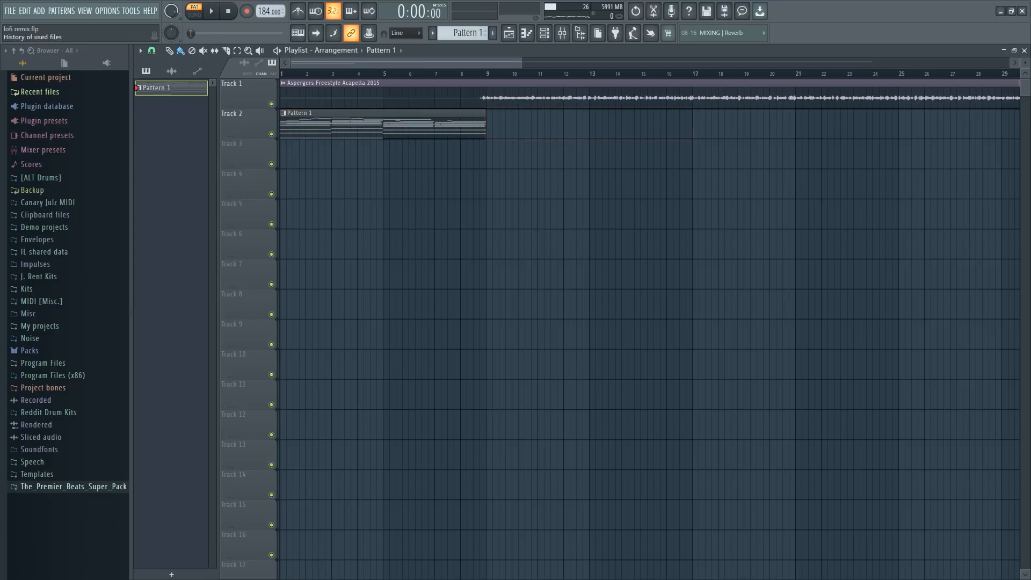
click(152, 50)
click(161, 214)
click(507, 124)
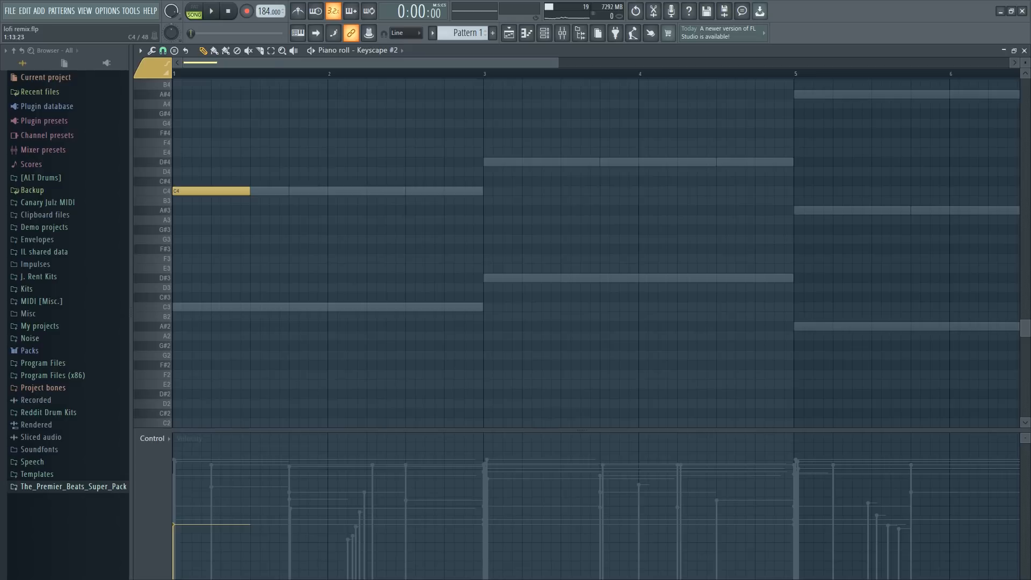
- Write Keyscape #2 bass notes following the chord roots, with two C4 notes from bar 1 and two D#4 notes from bar 3
key(space)
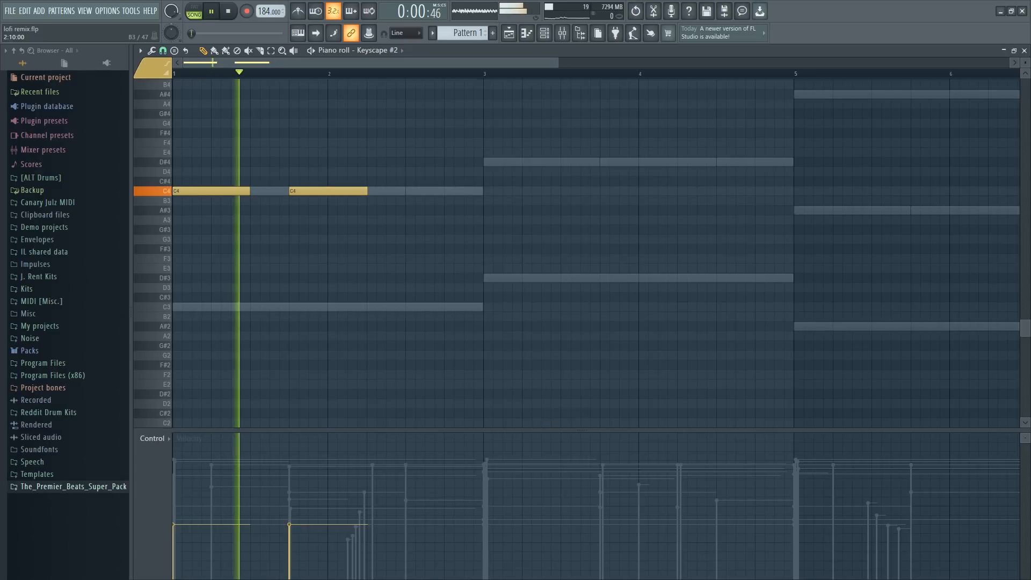
click(486, 162)
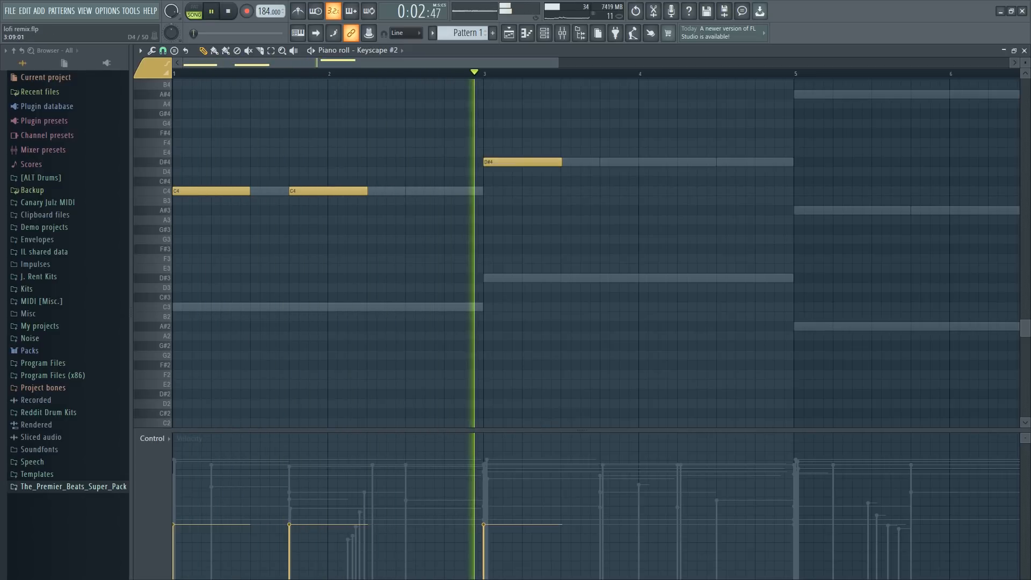
click(602, 162)
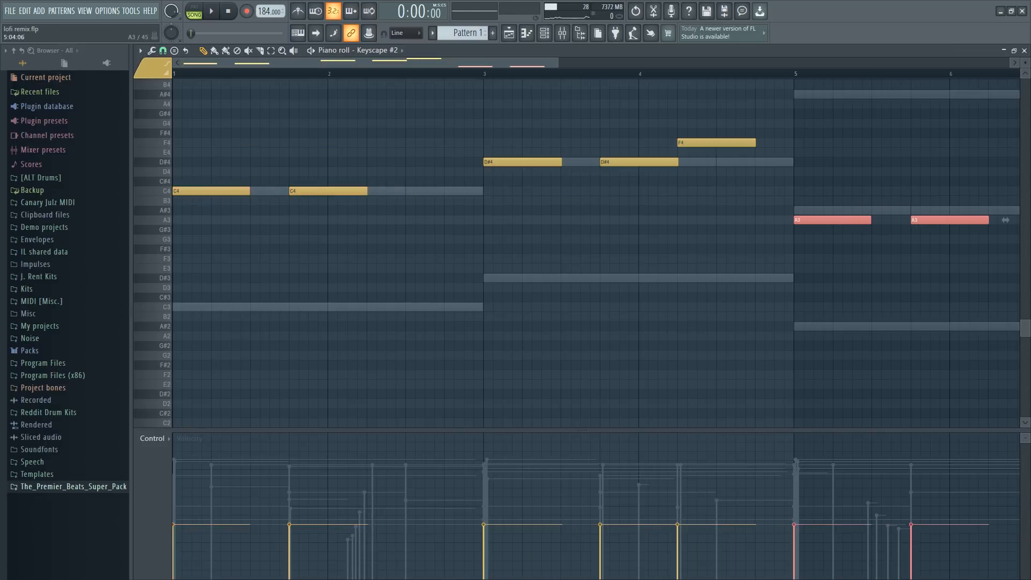
- Copy the pair of A#3 bass notes from bar 5 to bar 7 in the Keyscape #2 piano roll
scroll(728, 221, down, 3)
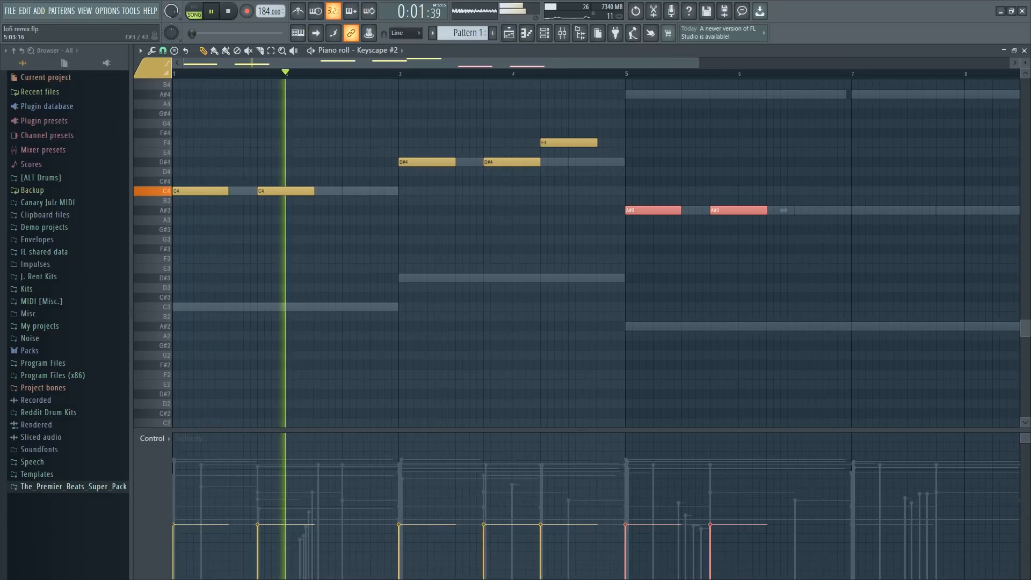
drag(648, 210, 874, 208)
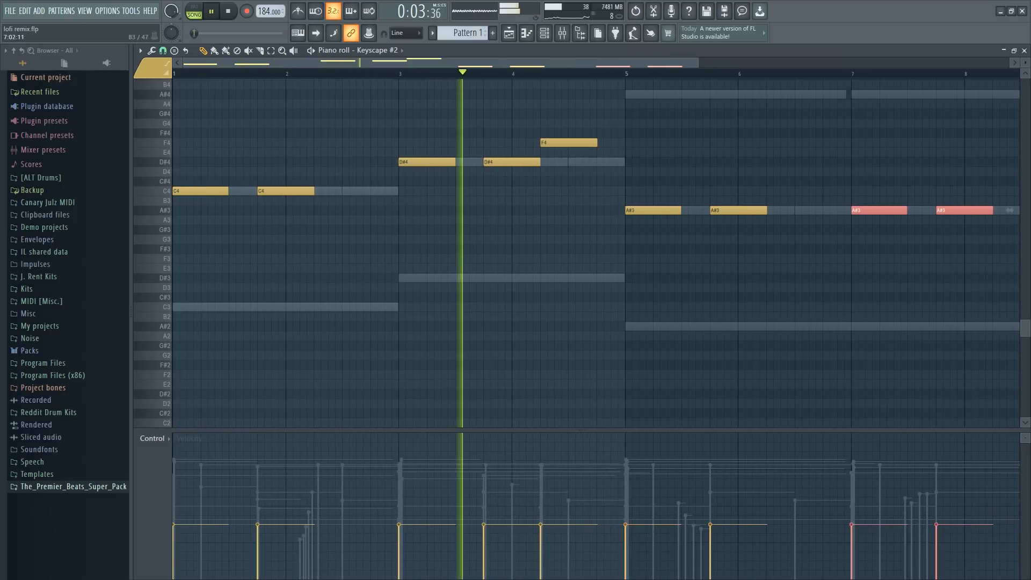
drag(349, 63, 369, 63)
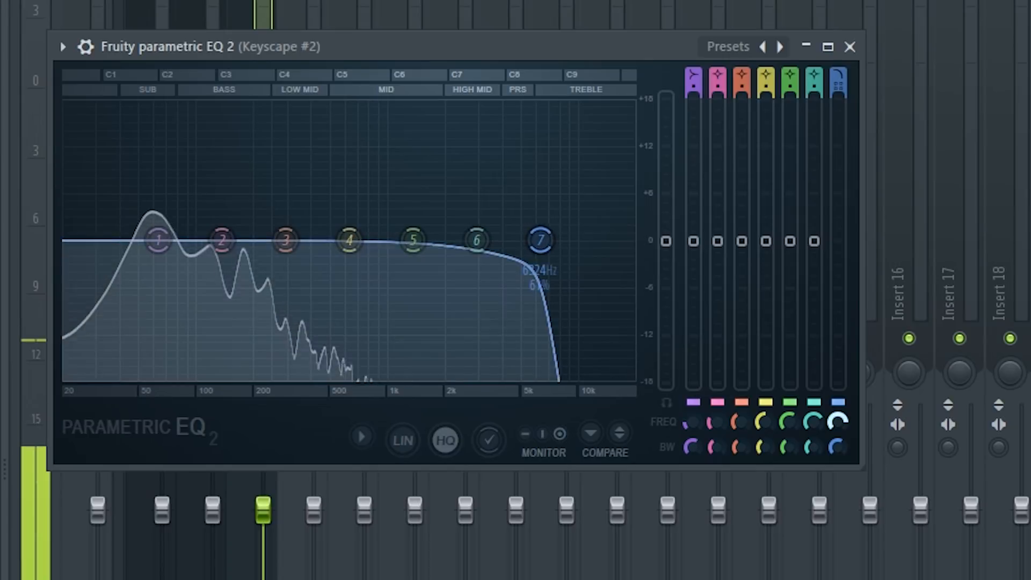
- Lower the band 7 low-pass cutoff in the Keyscape #2 track's Fruity Parametric EQ 2 to the low-mid range
drag(541, 240, 292, 239)
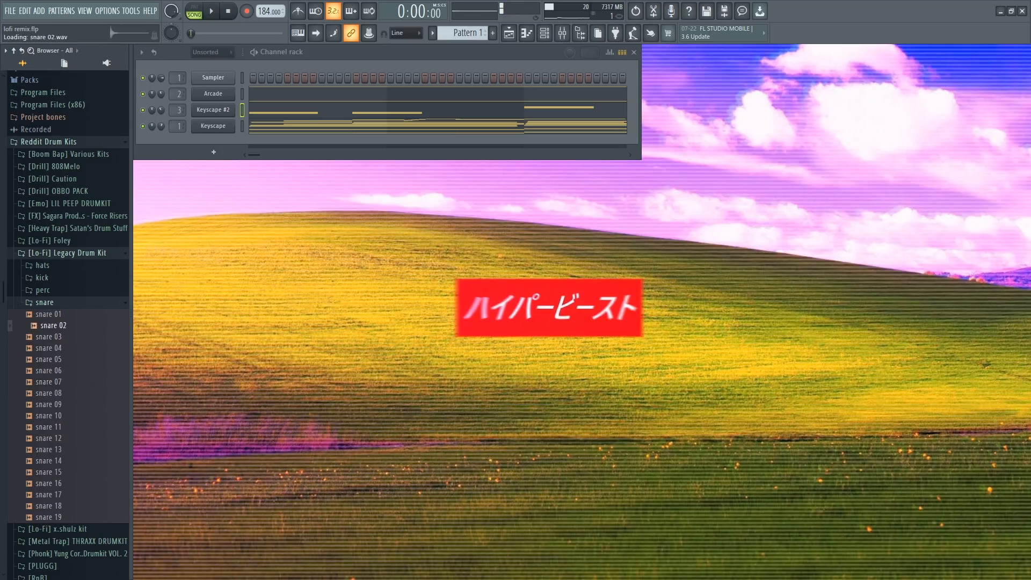
- Add the snare 02 sample from the Lo-Fi Legacy Drum Kit to the channel rack as a new channel
drag(186, 170, 215, 137)
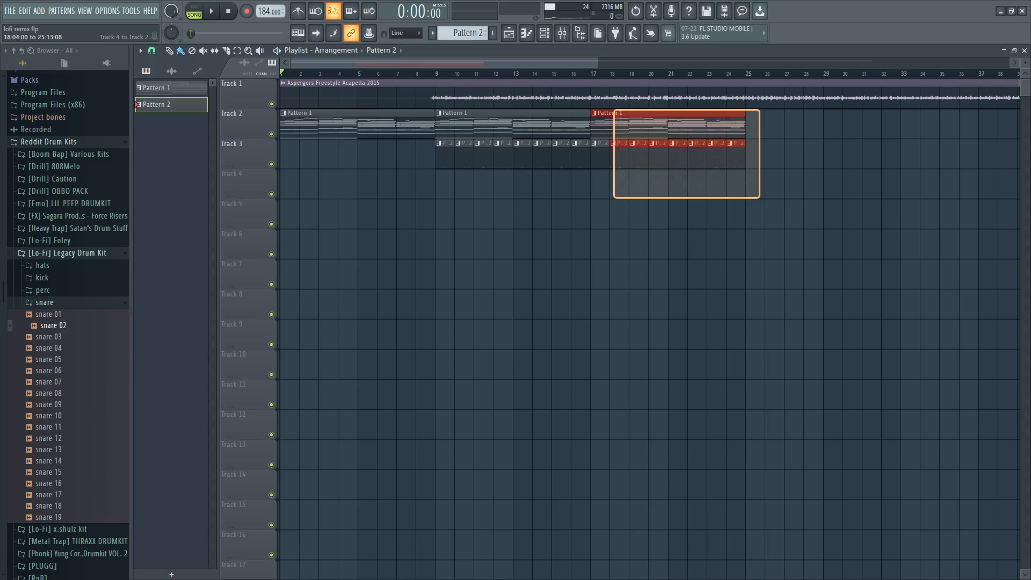
- Select the last Pattern 1 clip with the Pattern 2 clips beneath it and duplicate them twice along the playlist
drag(759, 195, 760, 229)
key(ctrl+b)
key(ctrl+b)
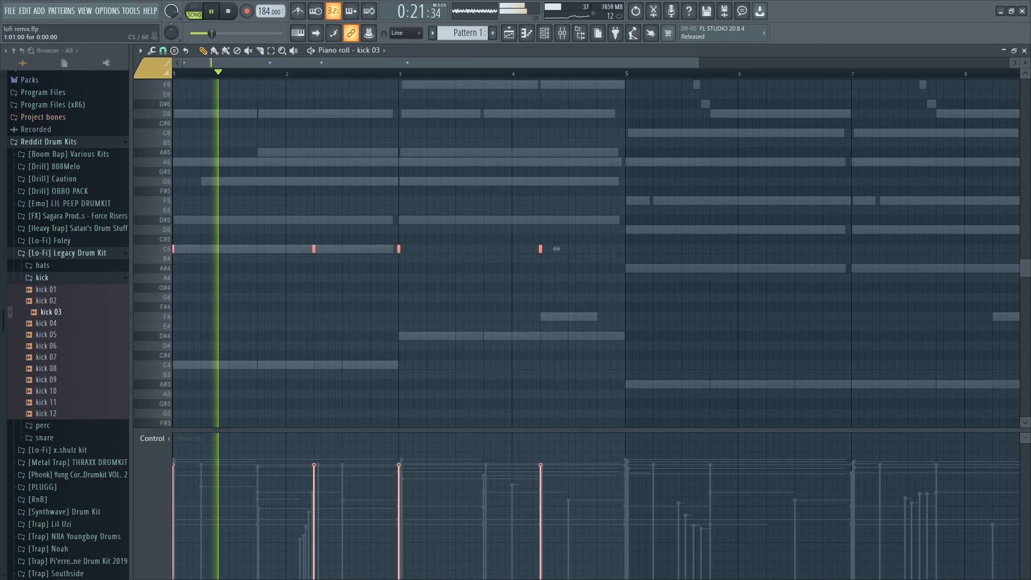
- Repeat the four kick 03 notes from bars 1 to 4 across bars 5 to 8 and close the piano roll
drag(616, 256, 630, 256)
scroll(637, 355, down, 3)
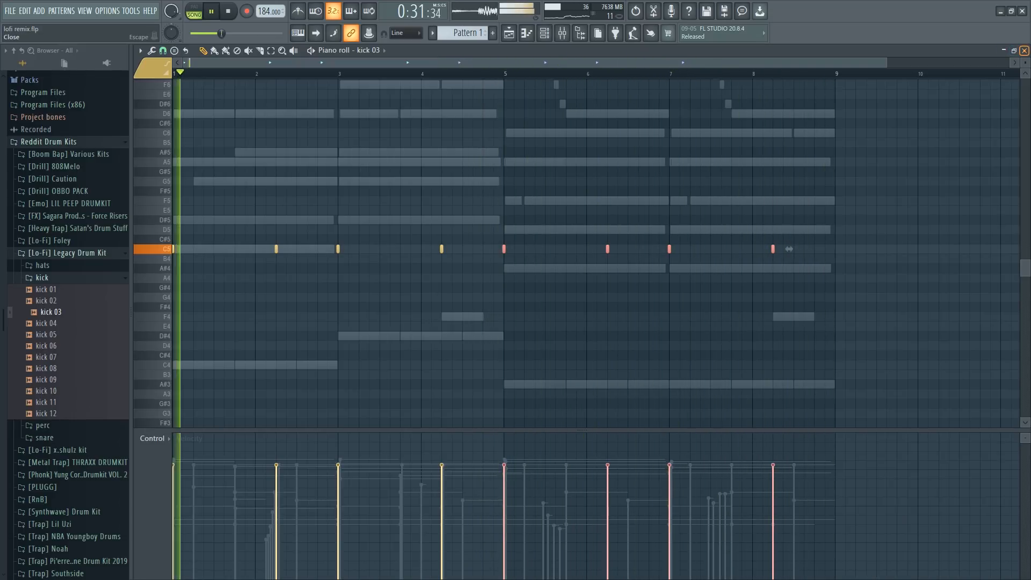
key(F7)
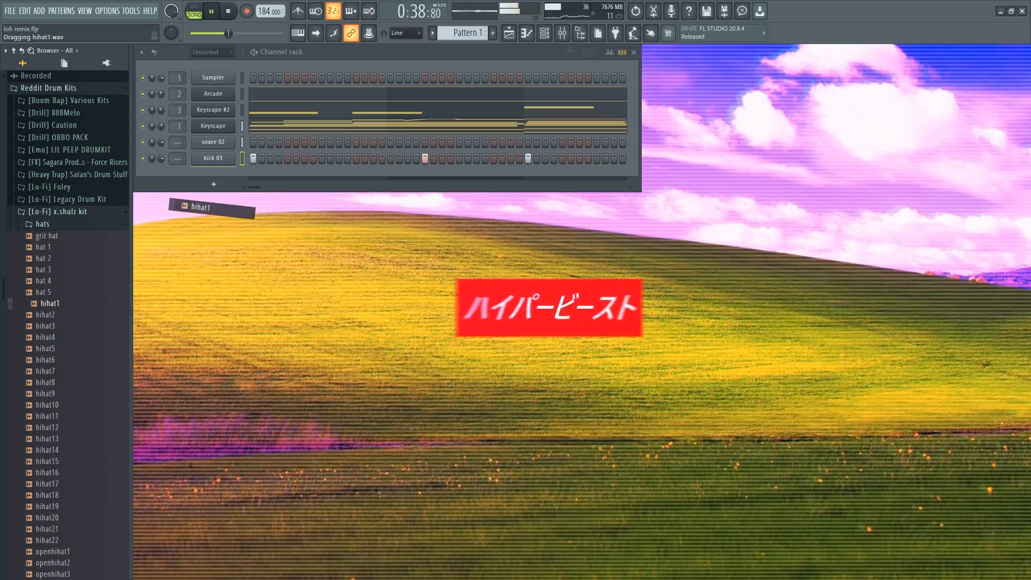
- Add the hihat1 and perc5 samples from the x.shulz kit to the channel rack, filling hihat1 on every fourth step
drag(182, 207, 214, 174)
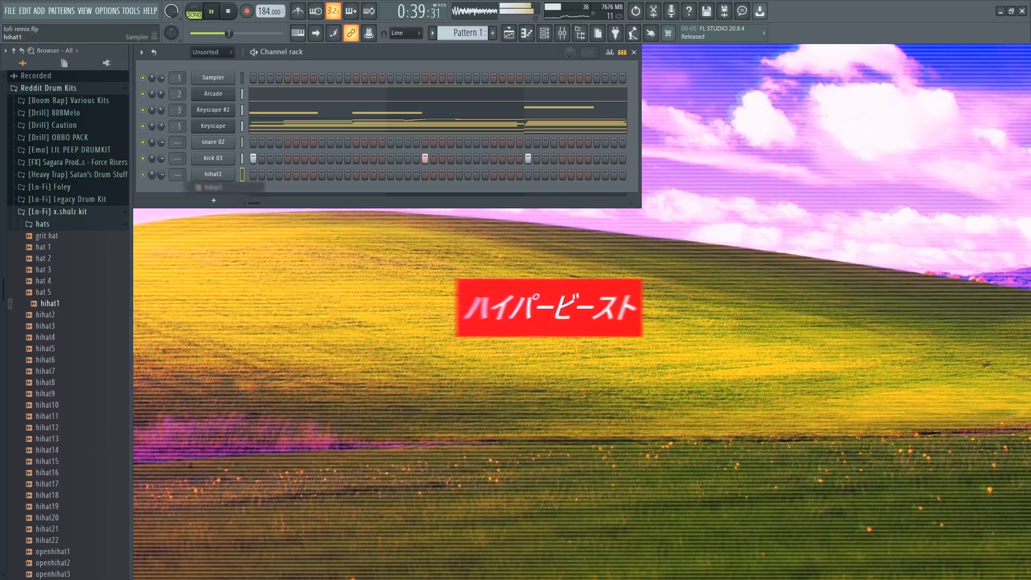
right_click(231, 173)
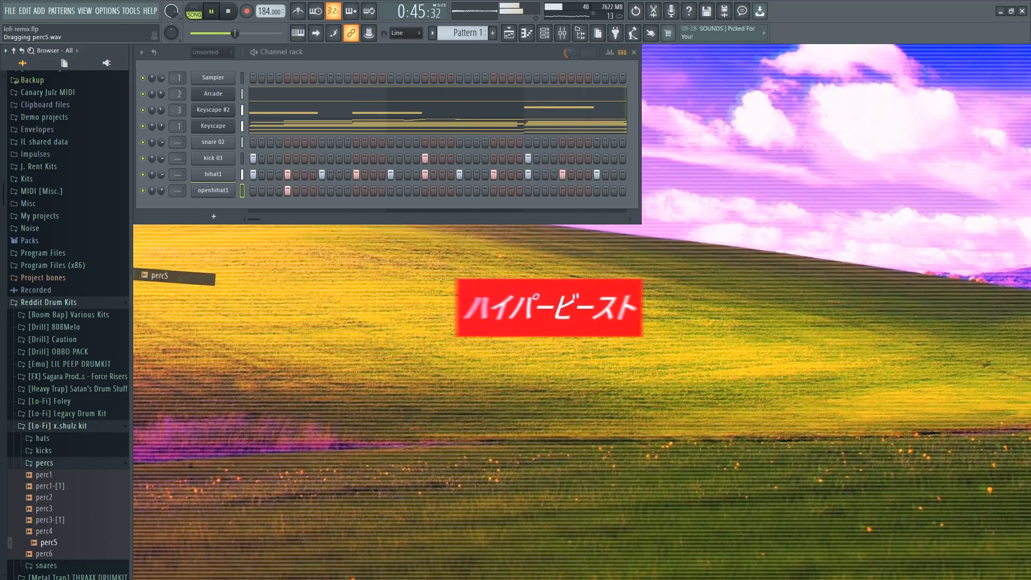
drag(185, 230, 214, 207)
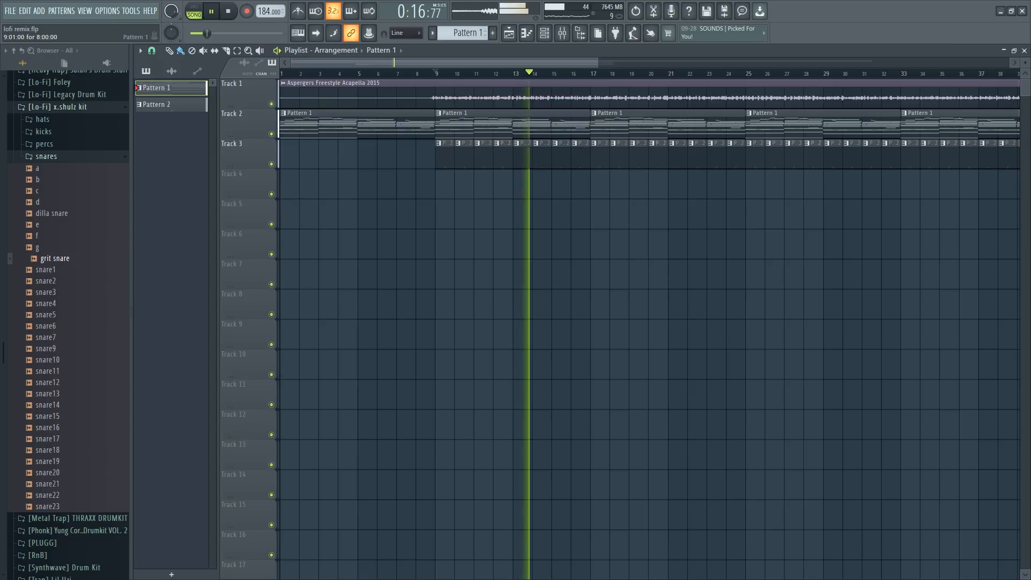
- Open the pattern options for Pattern 1
click(433, 33)
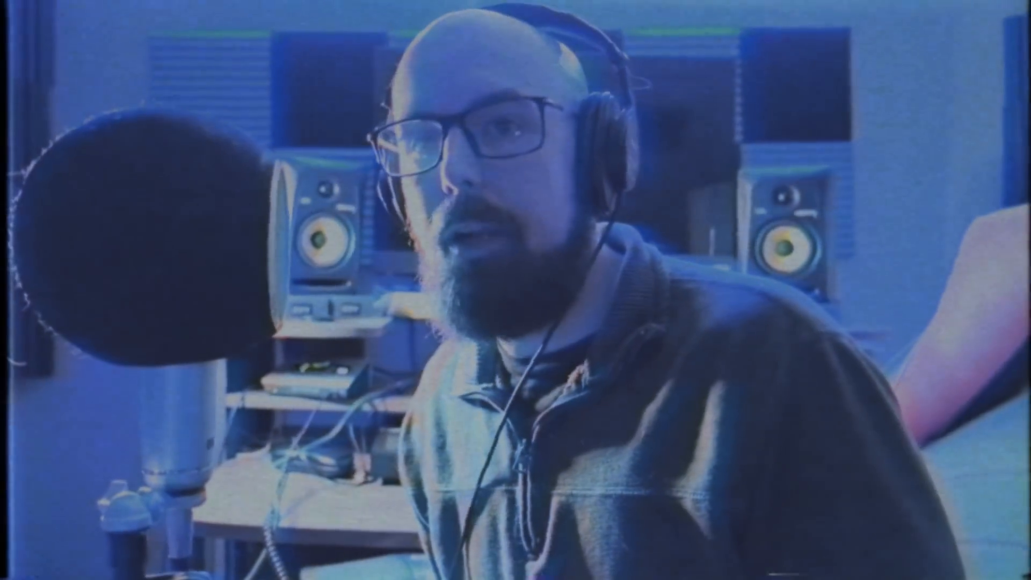